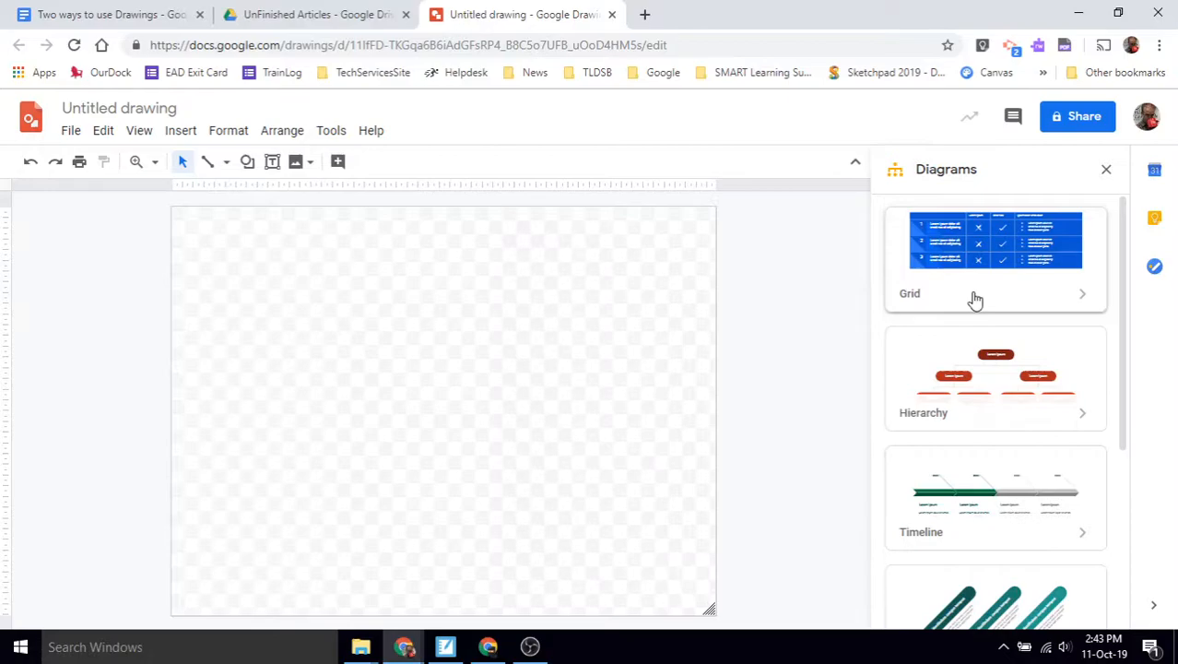
# Look through the Grid diagram templates with four levels.
pyautogui.click(977, 300)
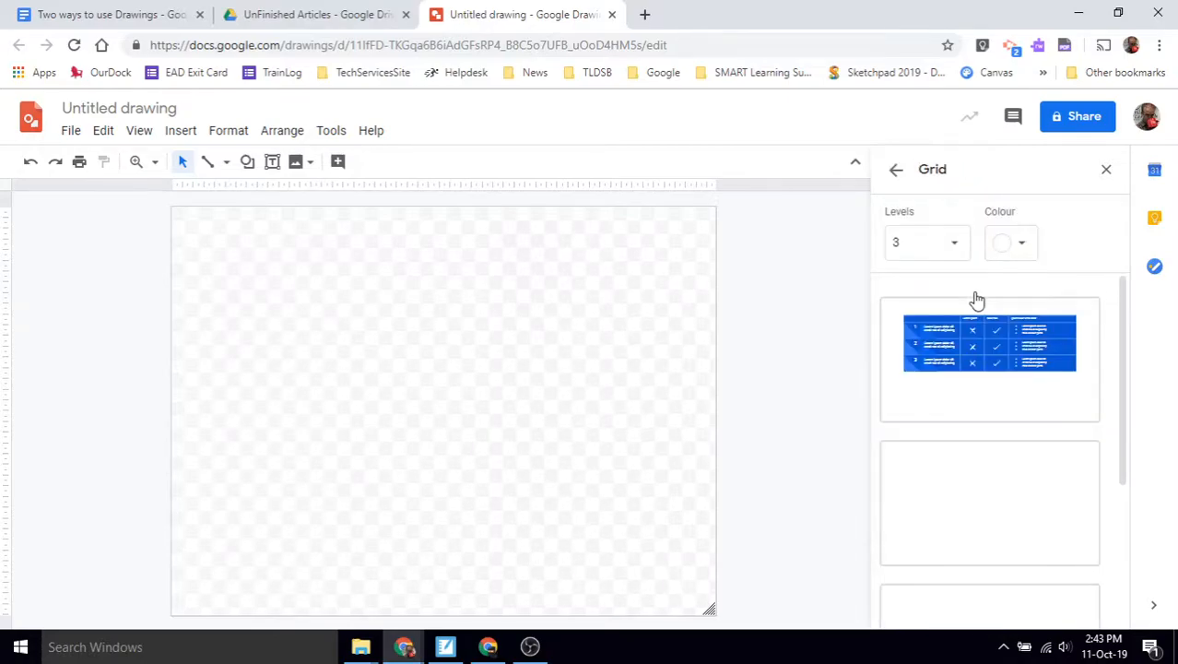
pyautogui.scroll(-3, 986, 360)
pyautogui.click(954, 244)
pyautogui.click(912, 270)
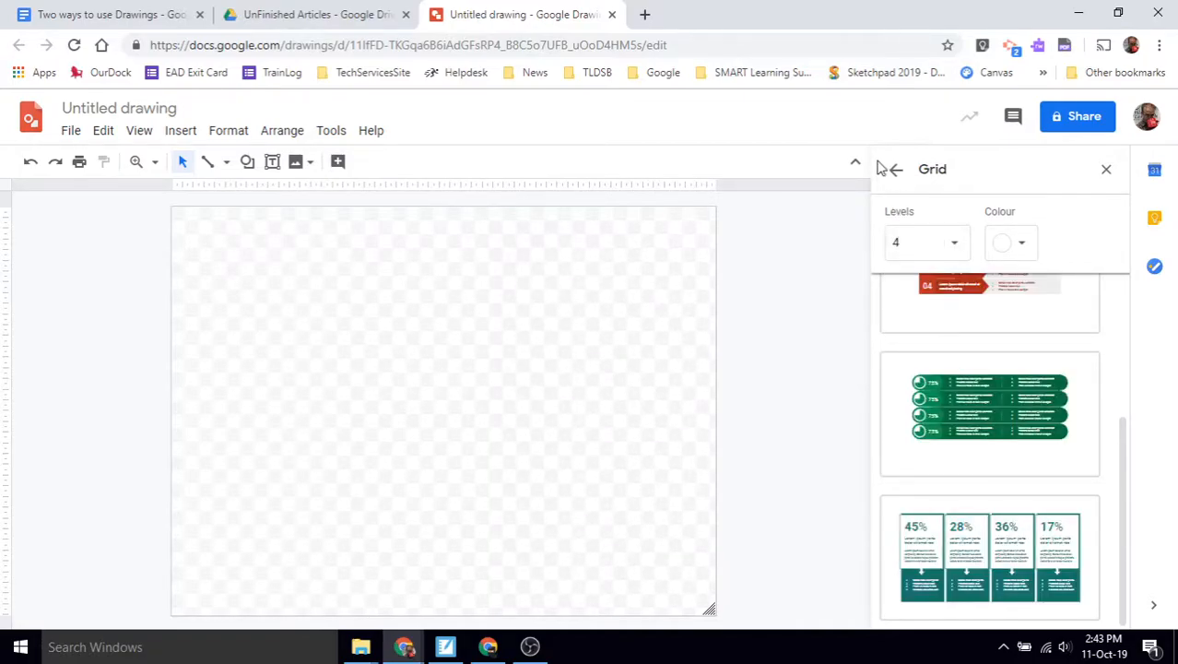
pyautogui.click(895, 169)
# Look through the Relationship diagram templates with four areas, then close the diagram templates without inserting one.
pyautogui.scroll(-3, 1001, 396)
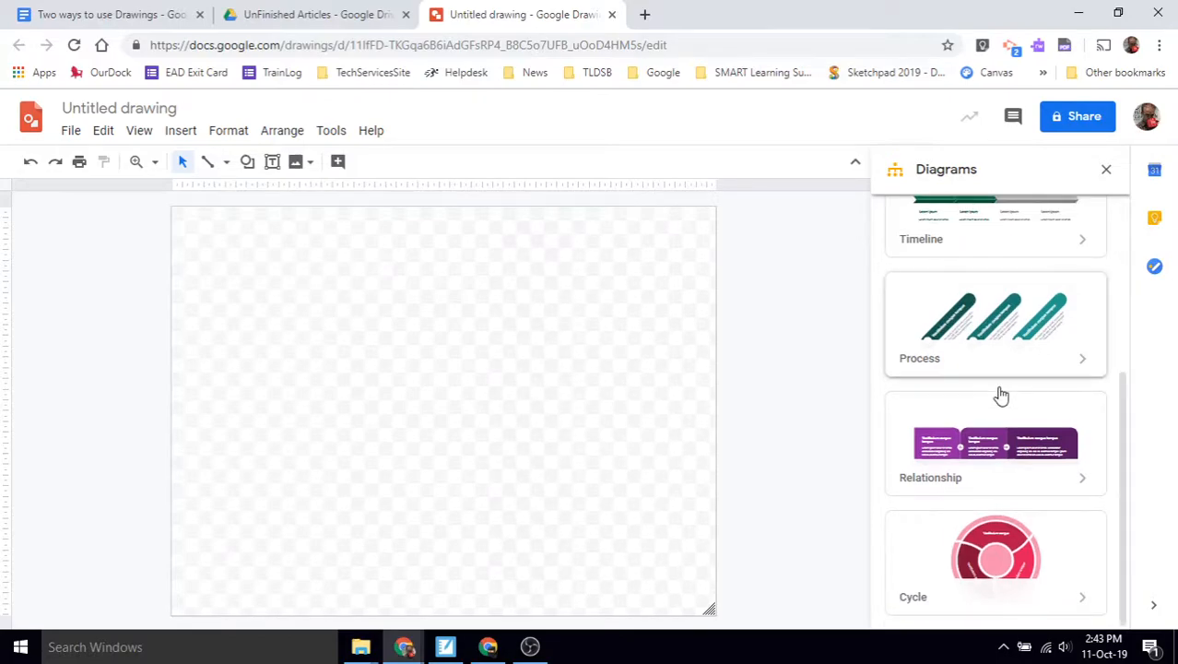
pyautogui.click(998, 421)
pyautogui.scroll(-3, 1000, 422)
pyautogui.click(926, 242)
pyautogui.click(922, 292)
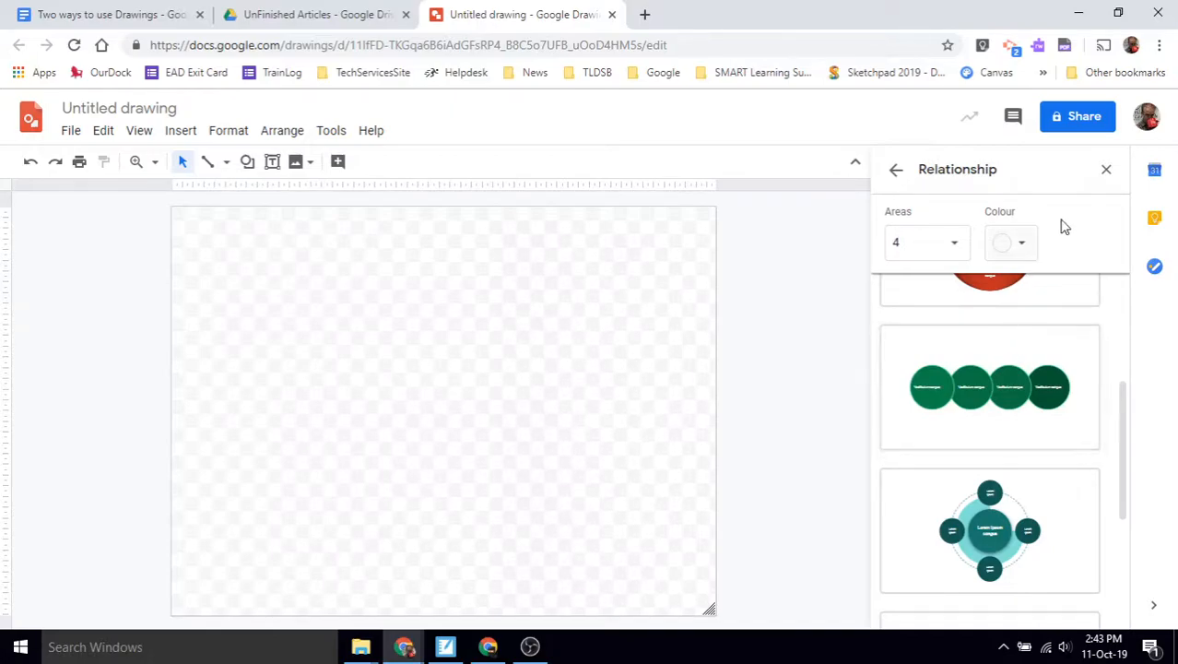
pyautogui.click(1106, 170)
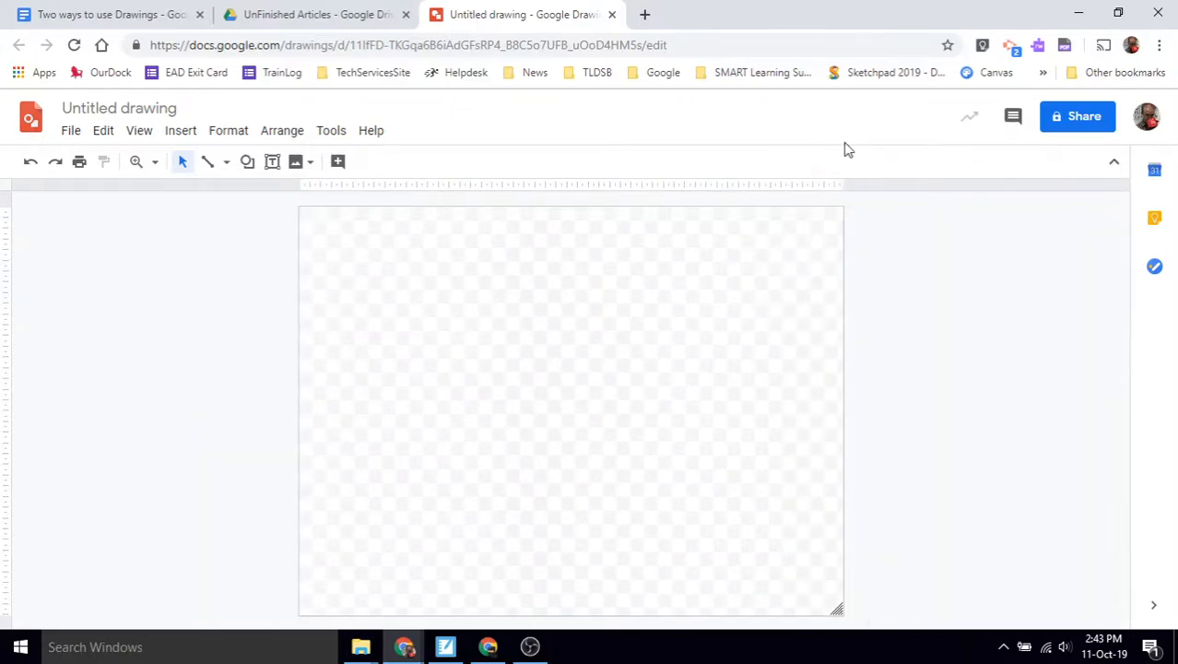
# Search the web for "volcano" images to insert into the drawing.
pyautogui.click(296, 162)
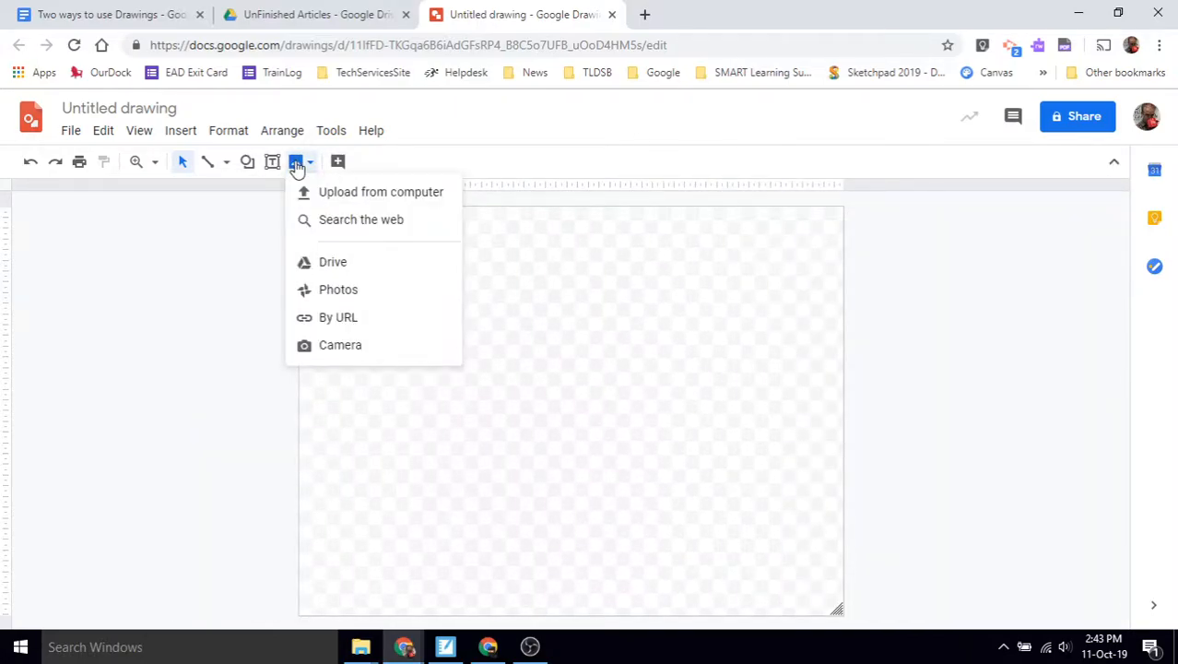
pyautogui.click(358, 219)
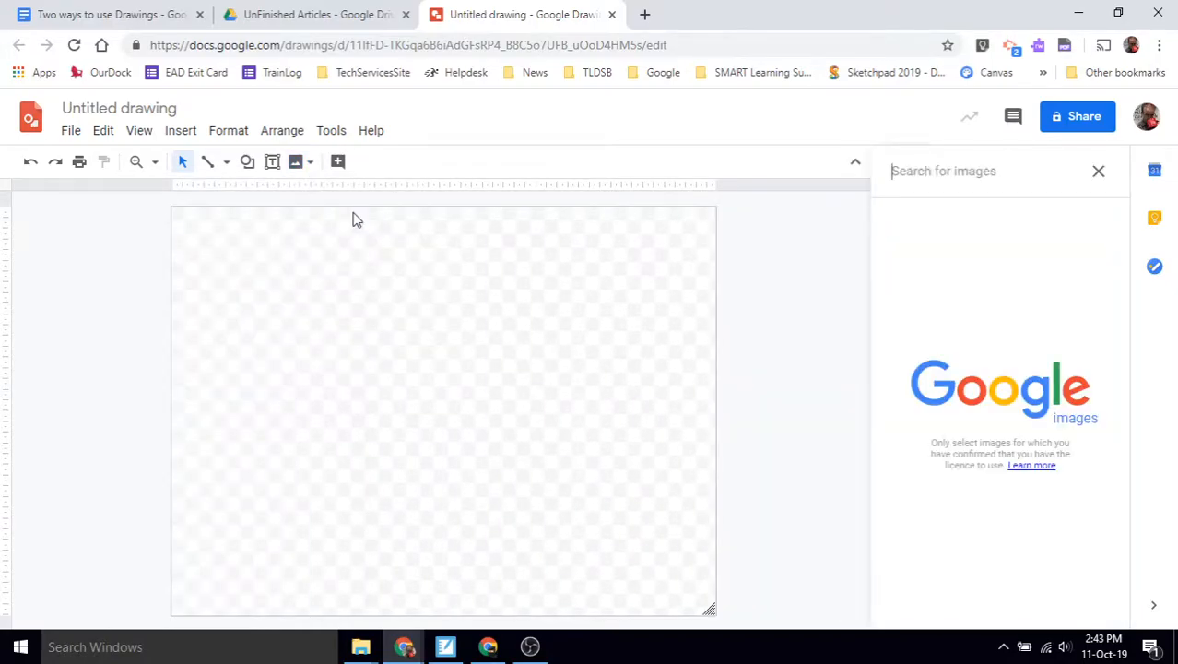
pyautogui.write('vo')
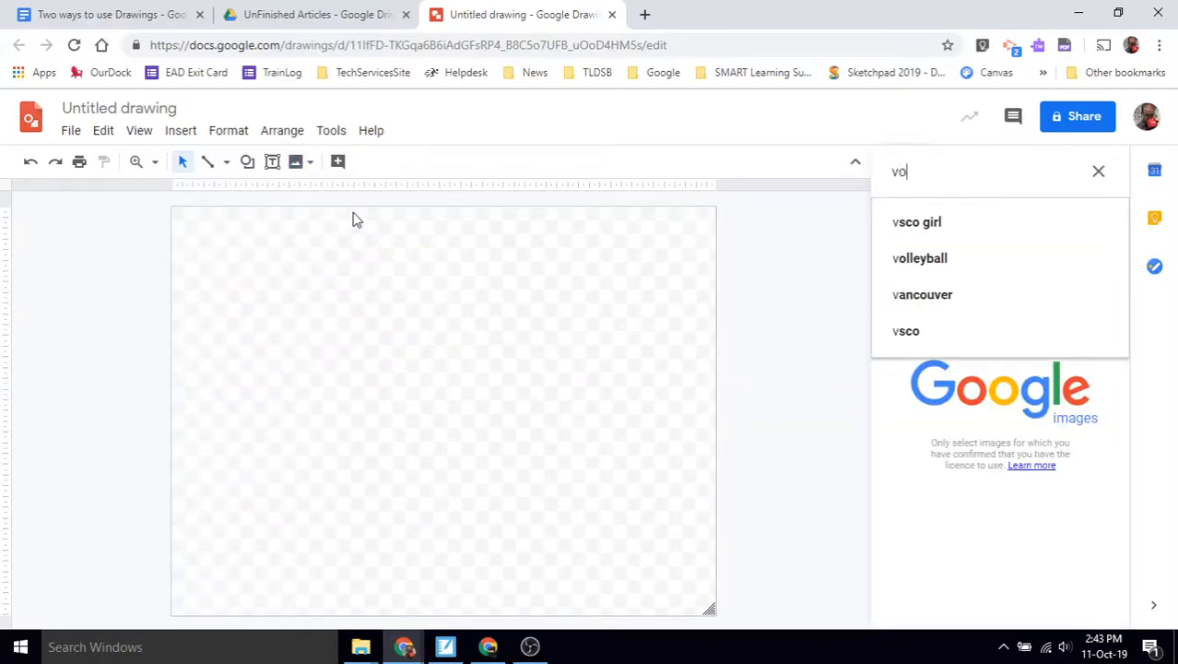
pyautogui.write('lcano')
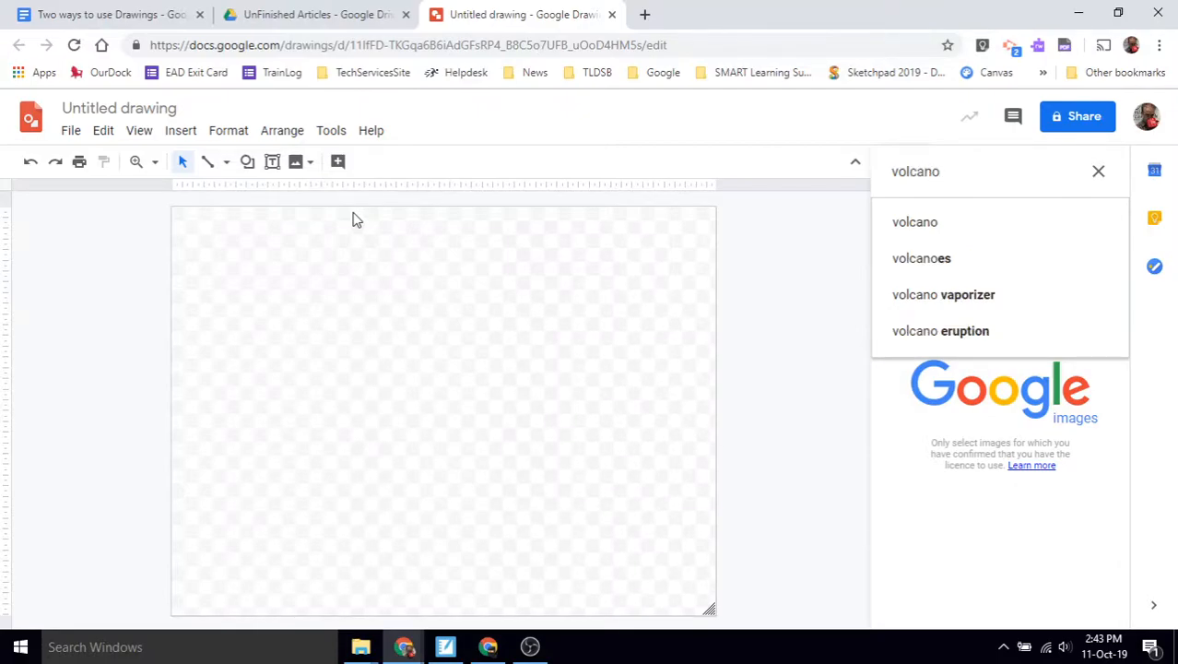
pyautogui.press('Return')
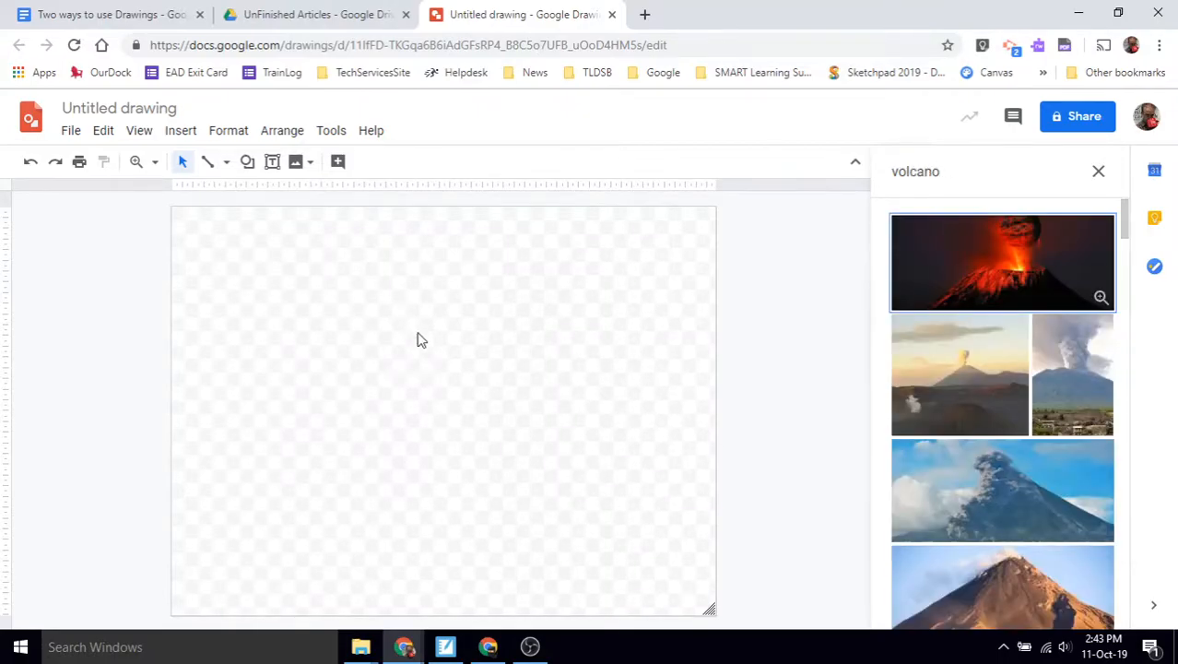
# Insert the night-time volcano image with the lava flow and full moon from the search results.
pyautogui.scroll(-5, 1013, 400)
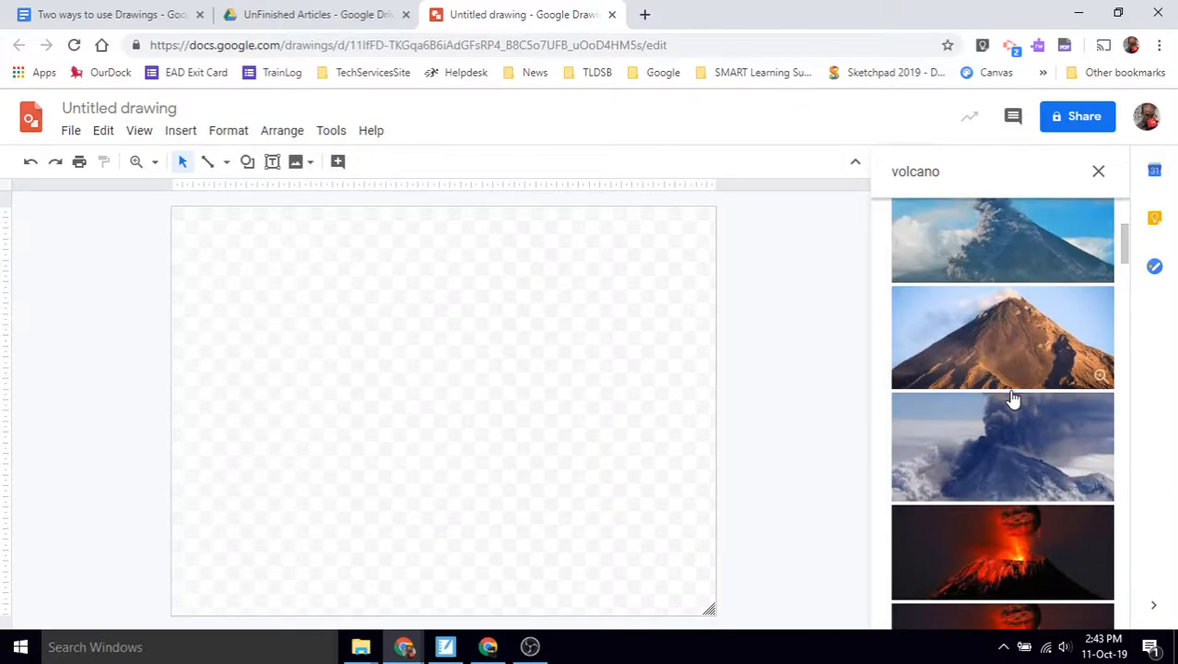
pyautogui.scroll(-3, 1013, 400)
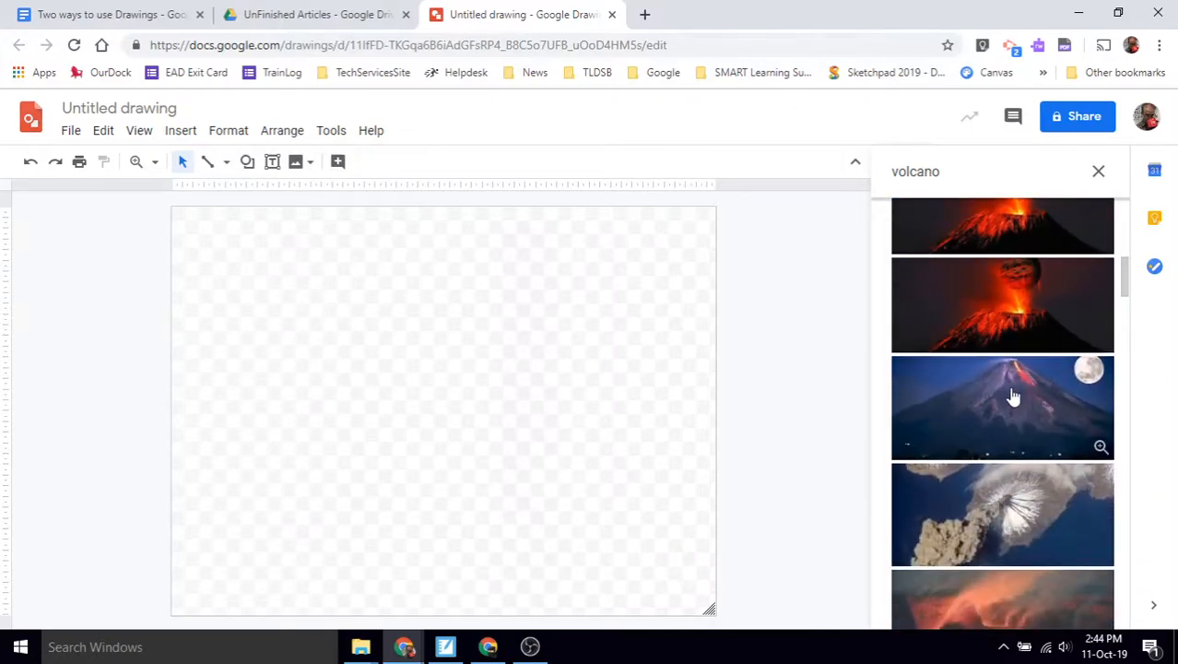
pyautogui.click(1013, 396)
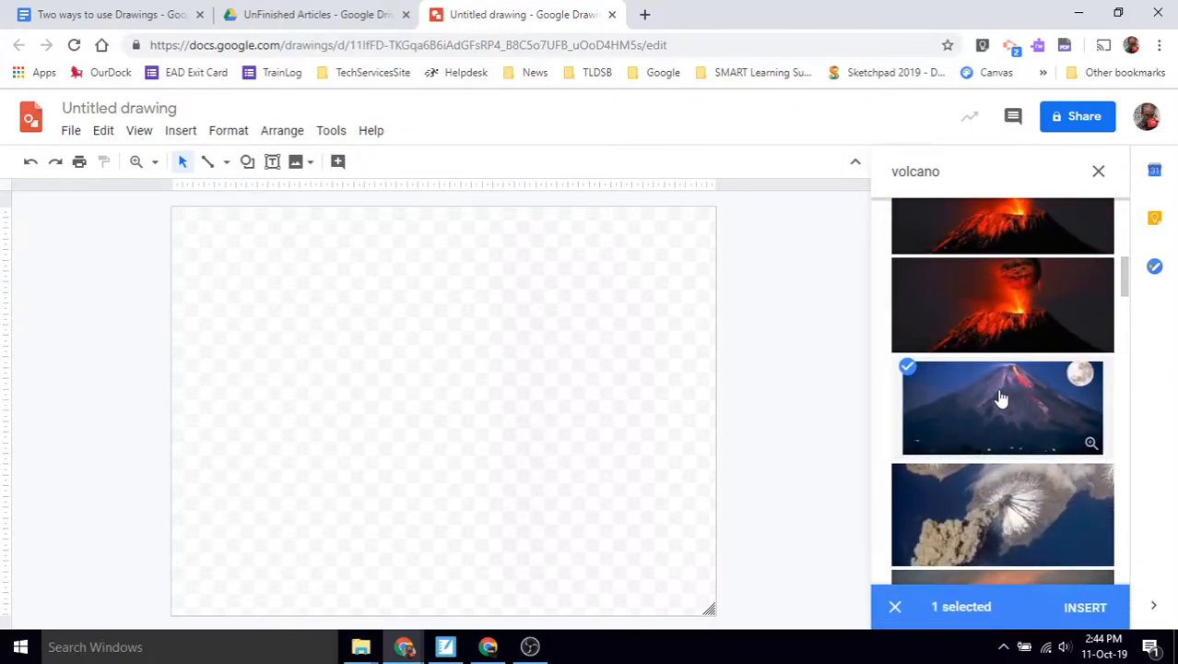
pyautogui.click(1092, 607)
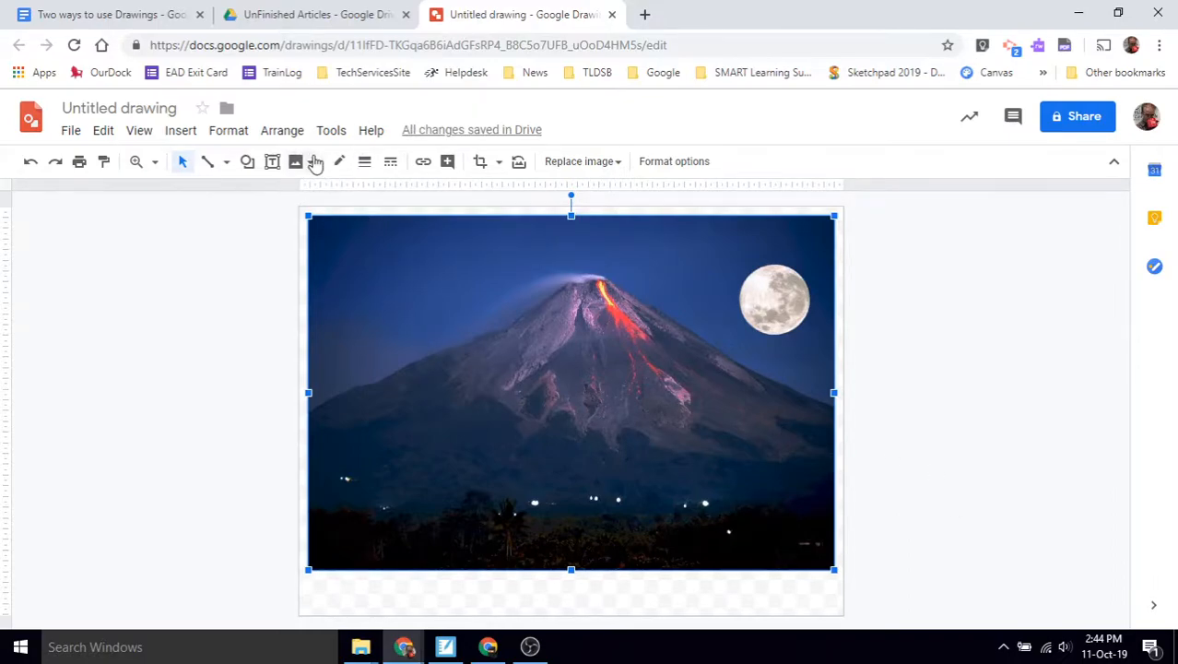
# Draw a rounded rectangular callout on the volcano's lower slope and label it "Lava".
pyautogui.click(249, 163)
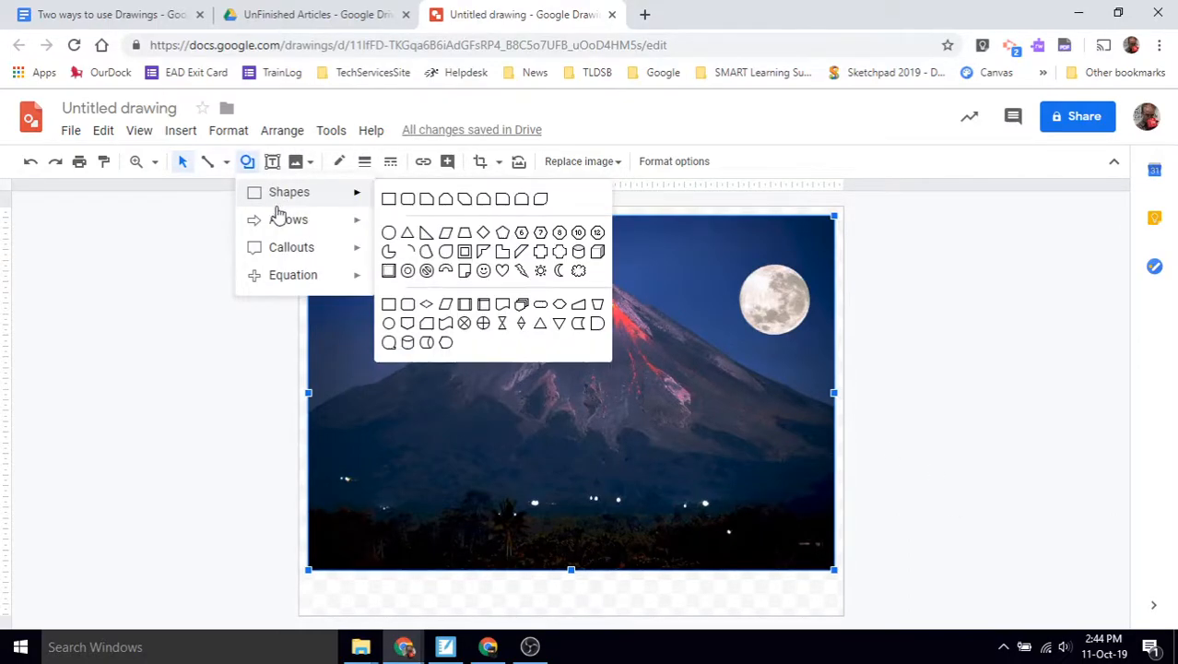
pyautogui.moveTo(283, 254)
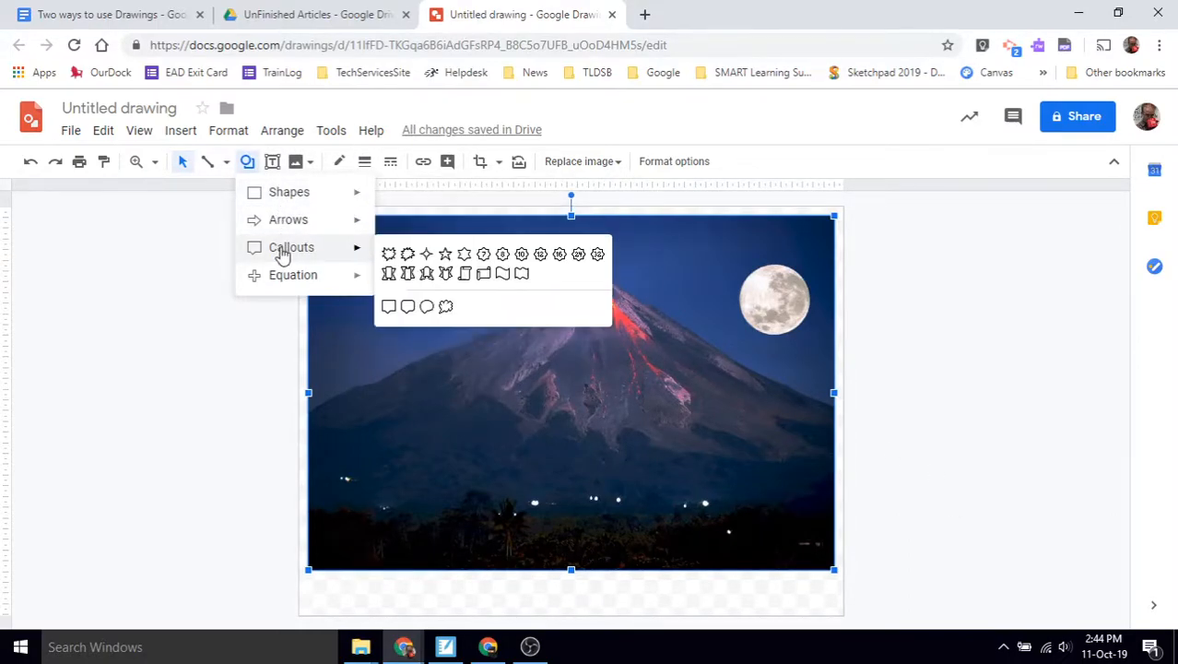
pyautogui.click(408, 306)
pyautogui.moveTo(475, 426)
pyautogui.mouseDown()
pyautogui.moveTo(539, 437)
pyautogui.moveTo(579, 462)
pyautogui.mouseUp()
pyautogui.write('Lava')
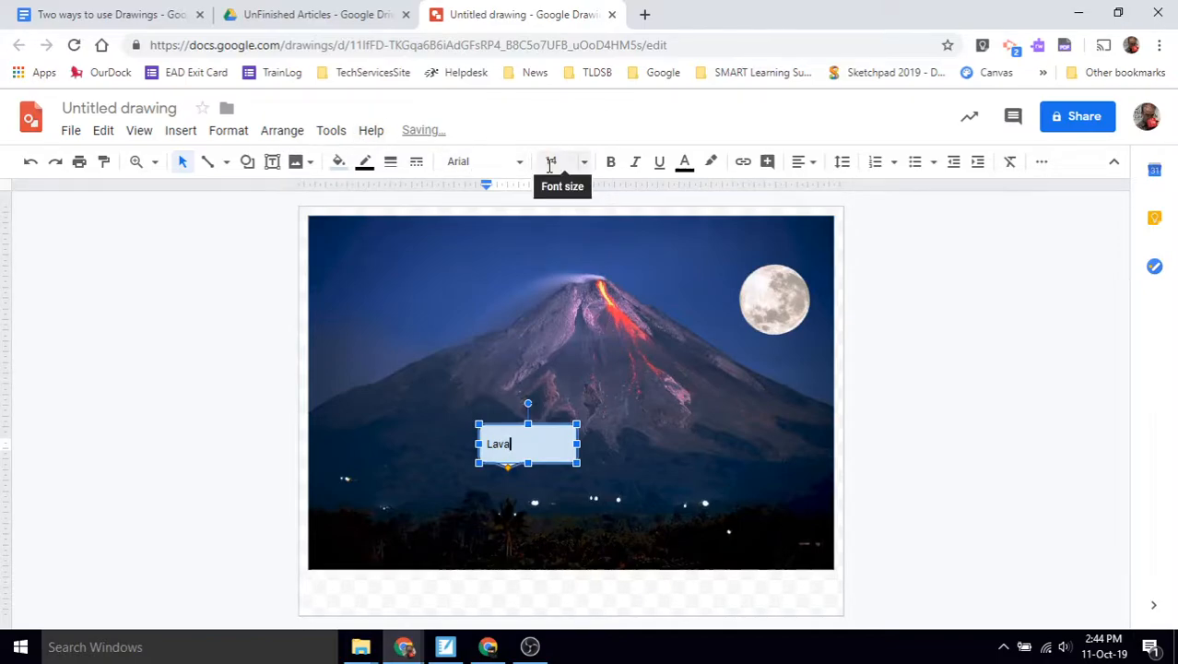
# Set the "Lava" text to font size 30 and point the callout's tip at the red lava flow.
pyautogui.hotkey('ctrl', 'a')
pyautogui.click(571, 162)
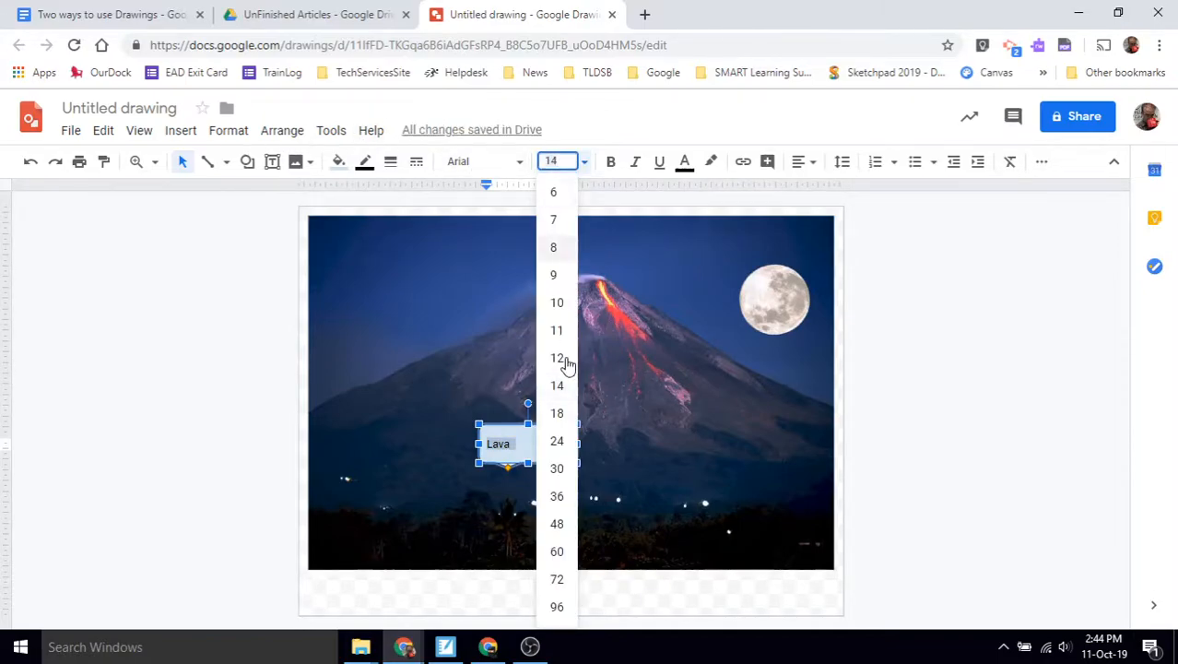
pyautogui.click(558, 474)
pyautogui.moveTo(508, 466); pyautogui.dragTo(617, 337)
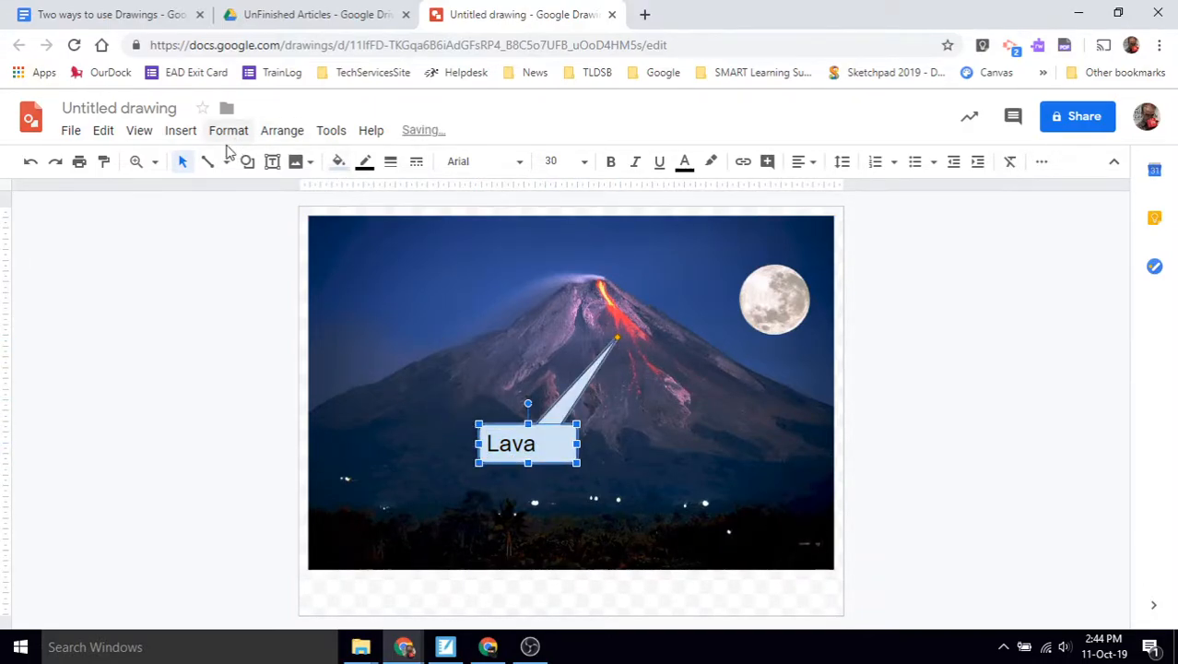
pyautogui.click(248, 163)
pyautogui.moveTo(299, 226)
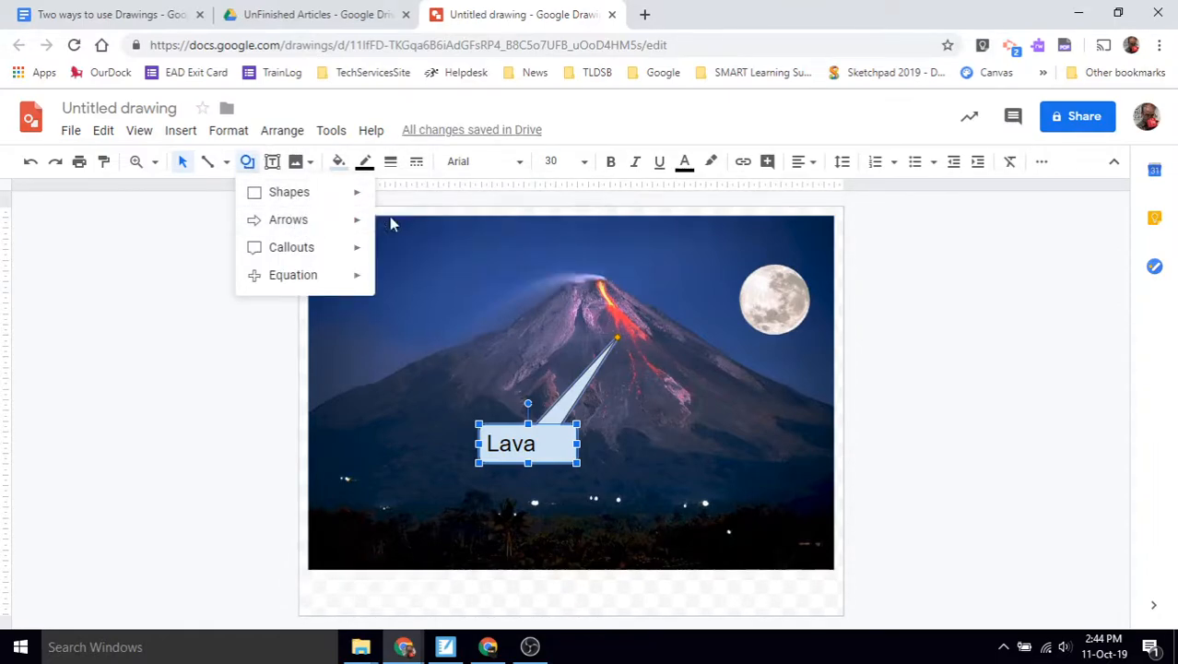
pyautogui.click(387, 217)
# Draw a right-pointing block arrow in the sky aimed at the volcano's summit and label it "Steam & Smoke".
pyautogui.click(248, 163)
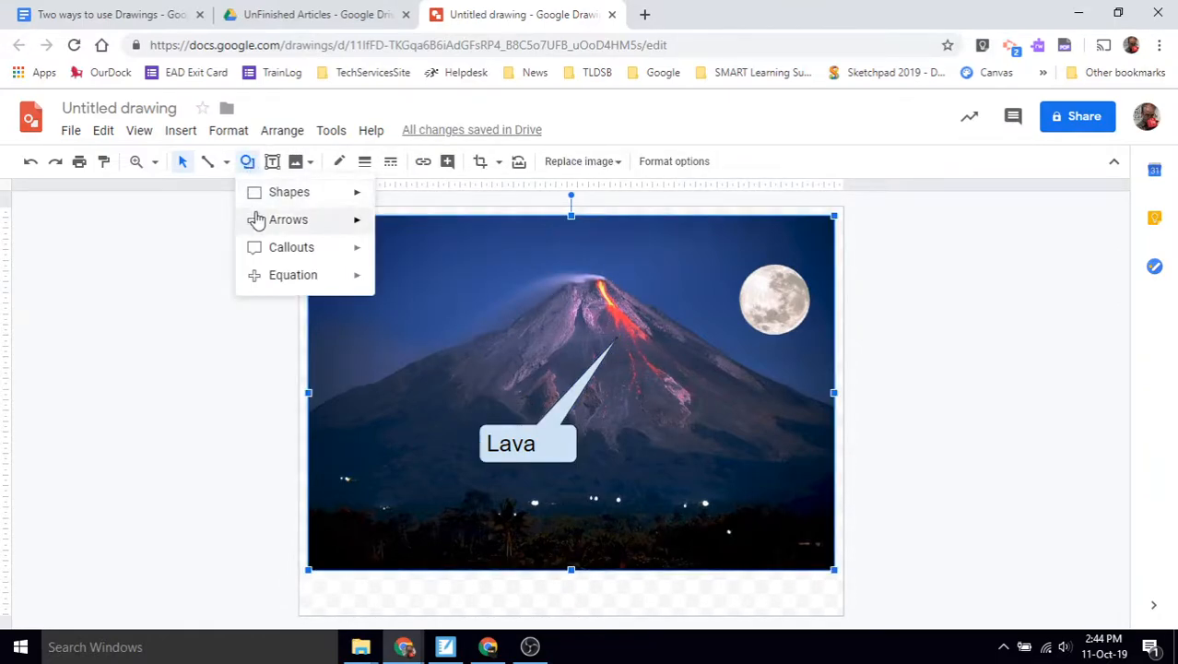
pyautogui.moveTo(226, 218)
pyautogui.click(388, 228)
pyautogui.moveTo(388, 218); pyautogui.dragTo(506, 307)
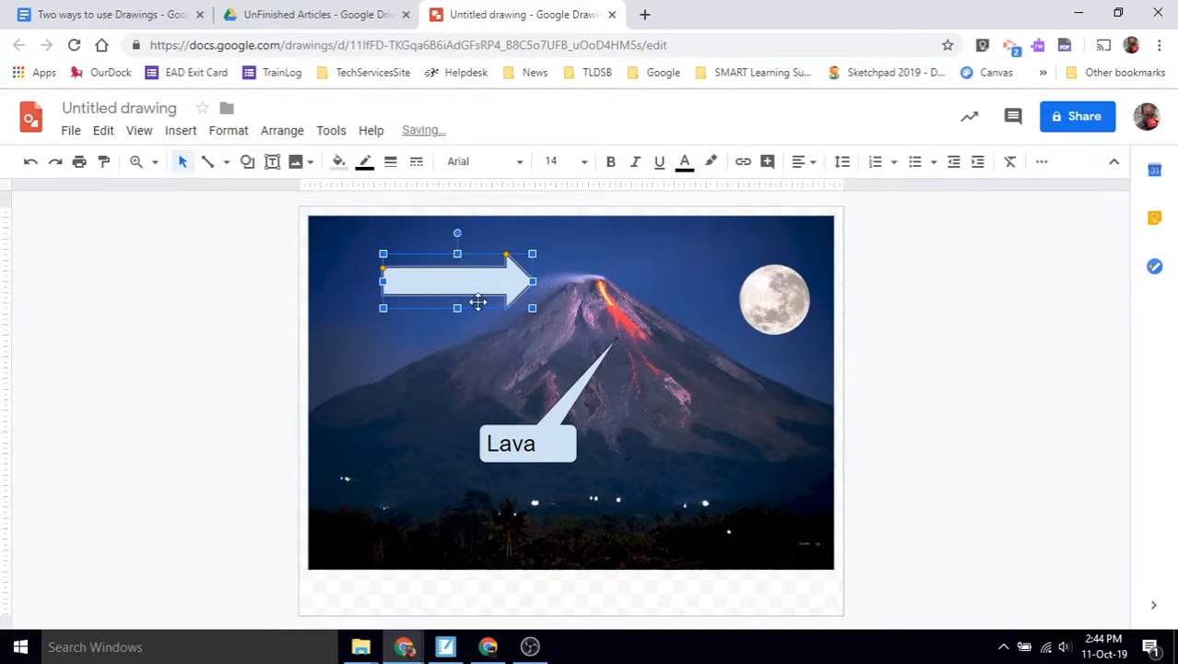
pyautogui.write('Steam & Smoke')
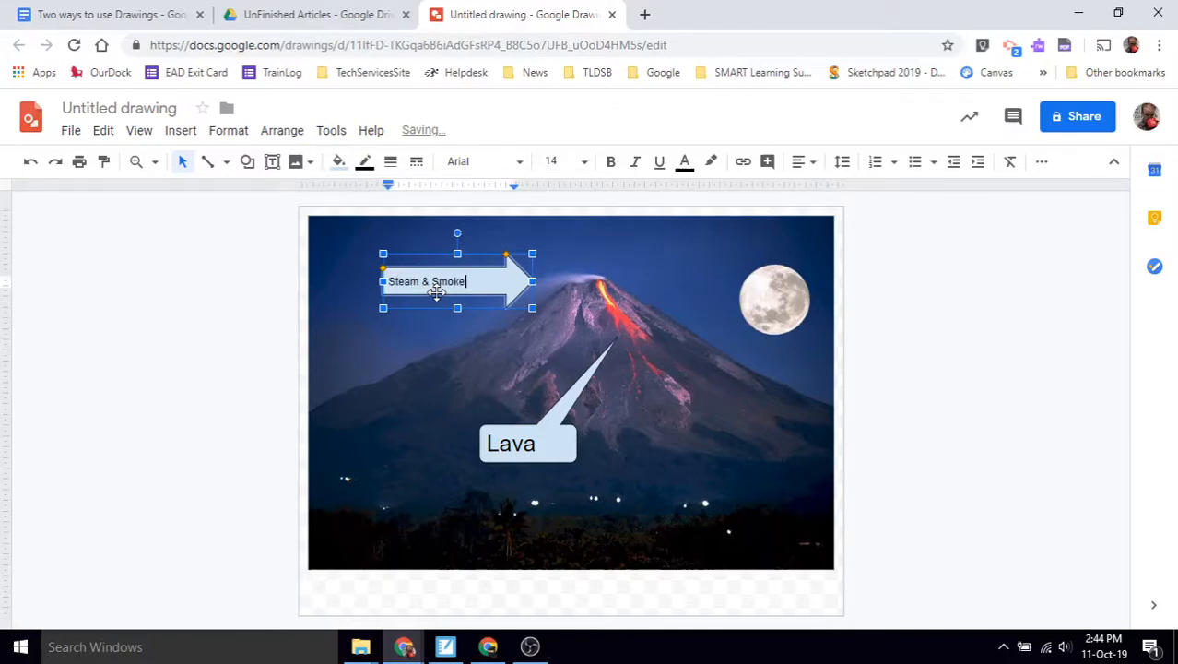
# Set the "Steam & Smoke" arrow text to font size 18 and deselect the arrow.
pyautogui.tripleClick(437, 293)
pyautogui.click(569, 168)
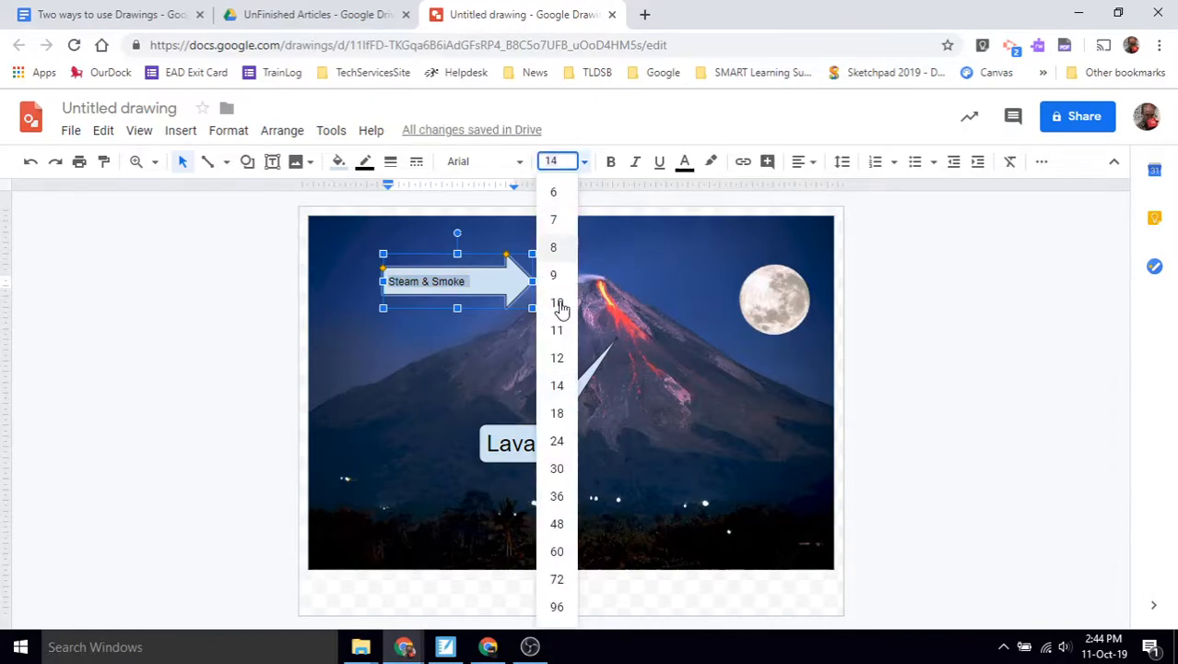
pyautogui.click(556, 413)
pyautogui.click(879, 516)
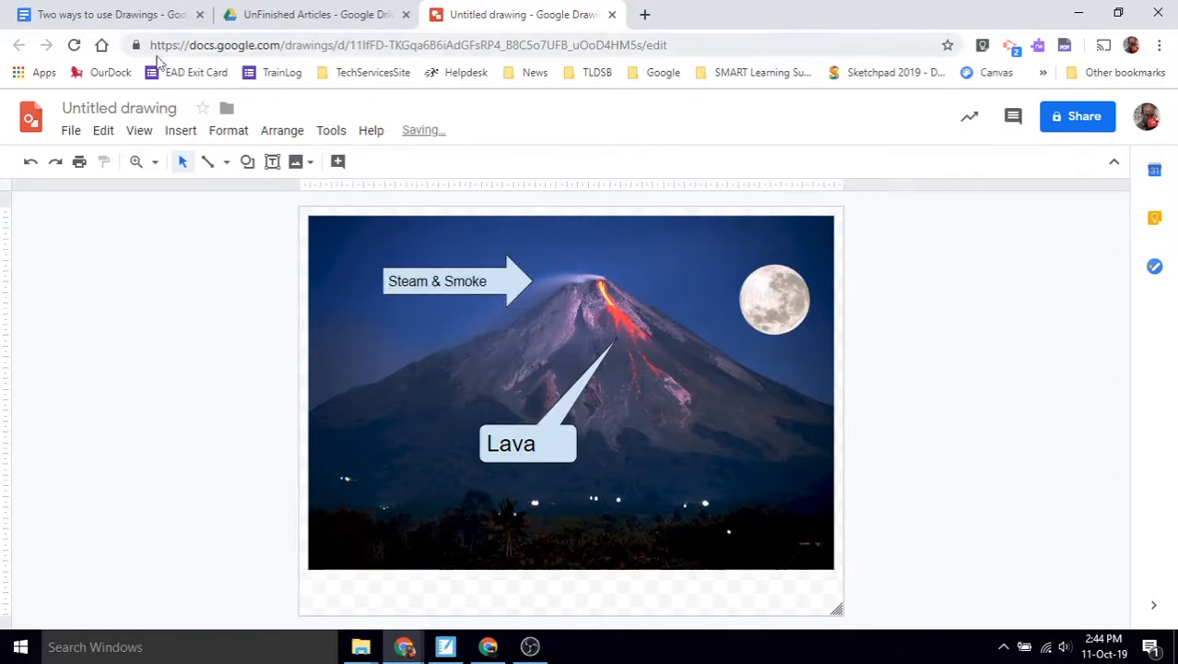
# Rename the drawing as "volcano".
pyautogui.click(154, 106)
pyautogui.write('vol')
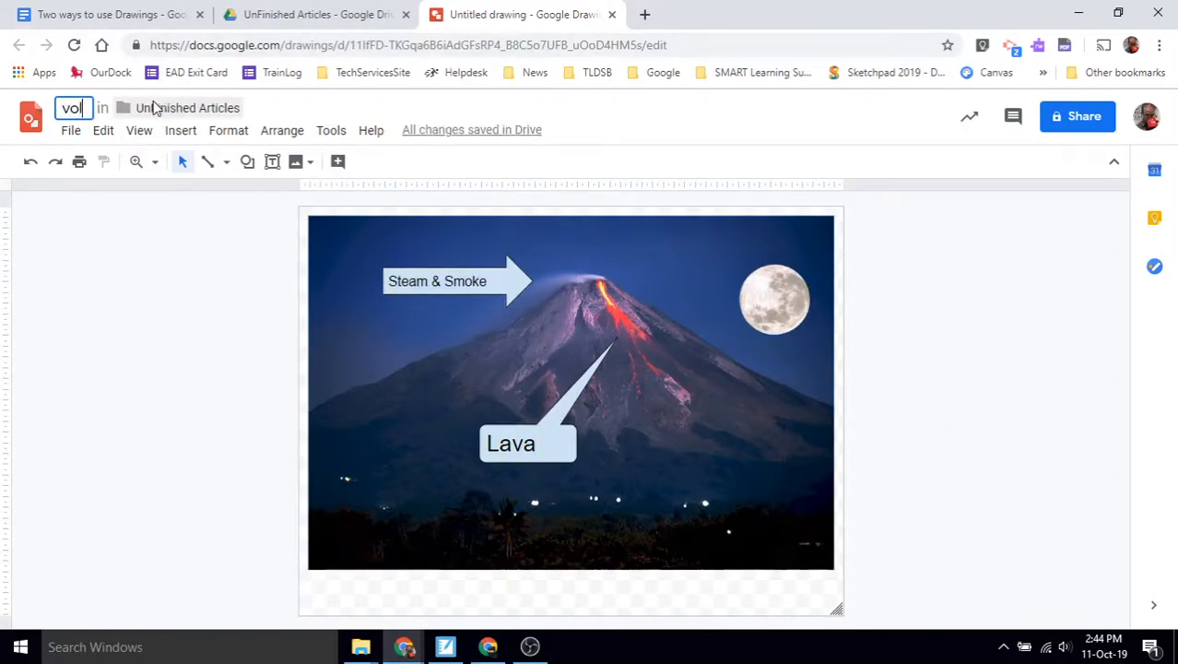
pyautogui.write('cano')
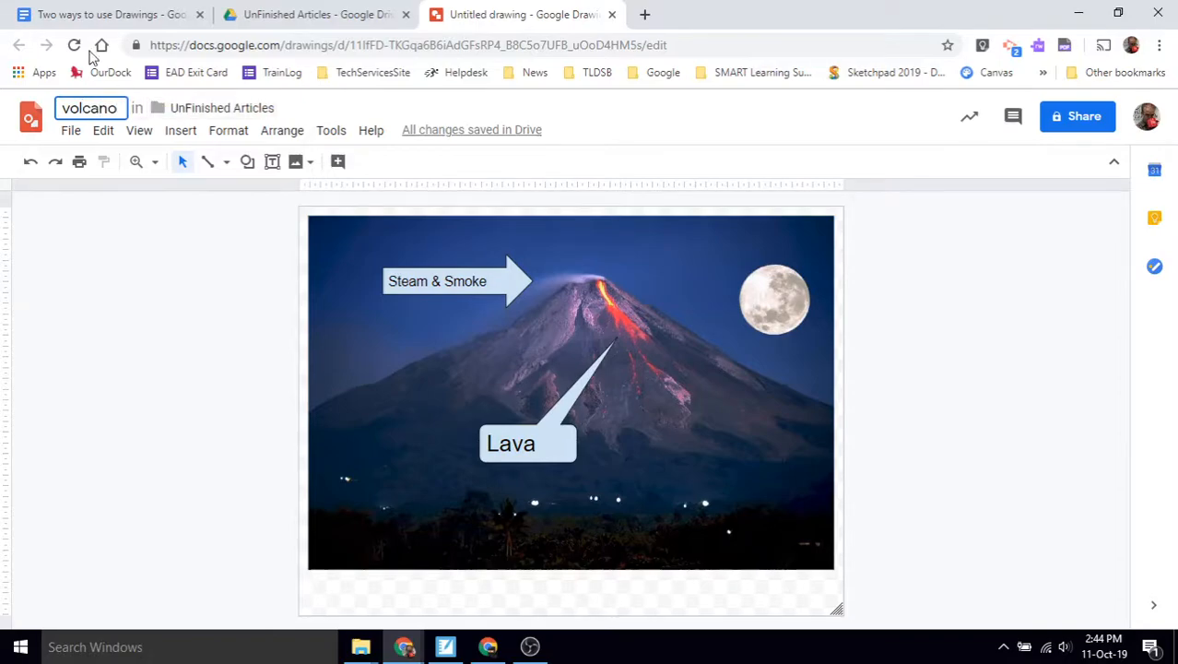
pyautogui.click(159, 269)
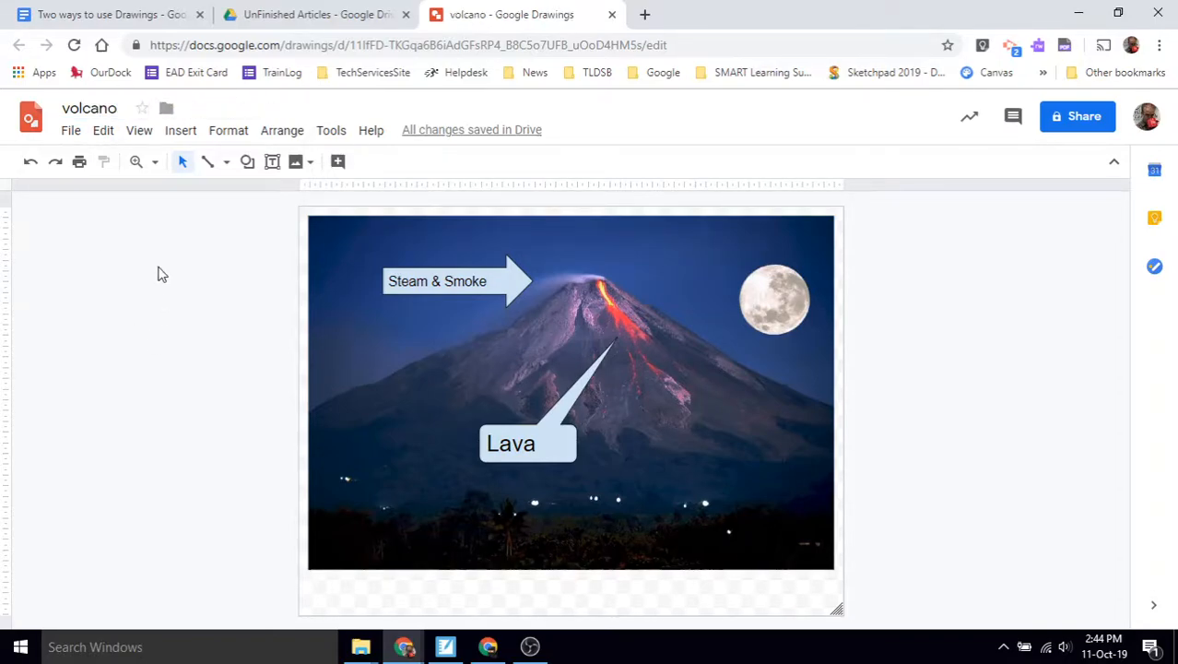
# Look over the file formats available for downloading the drawing.
pyautogui.click(71, 133)
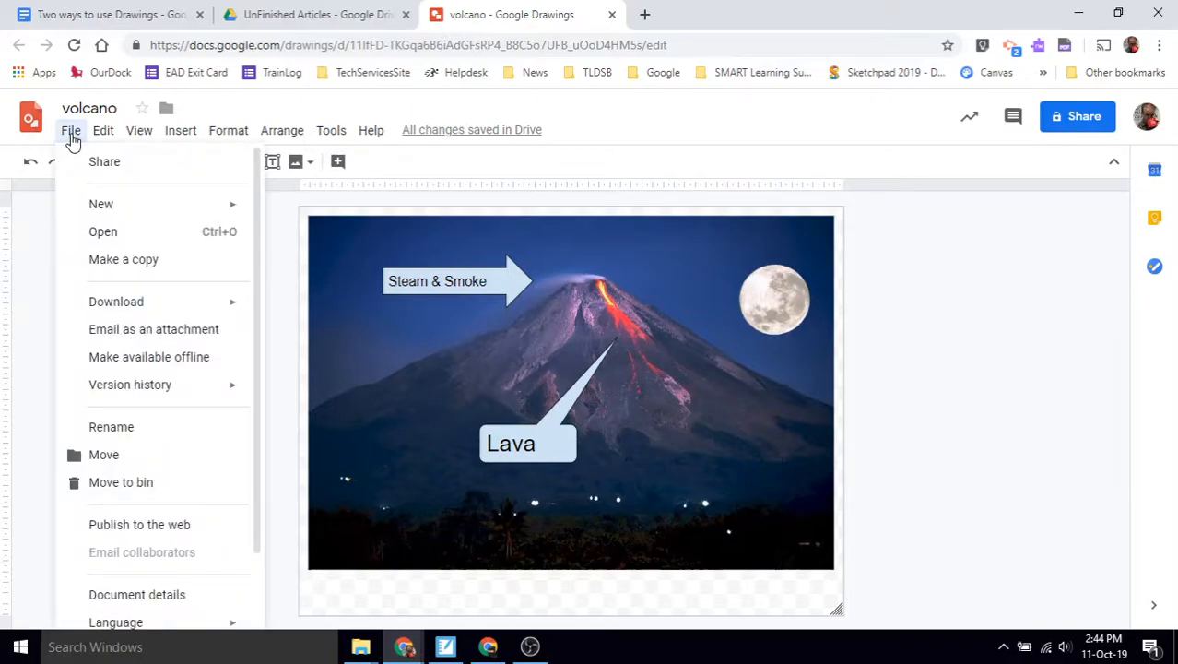
pyautogui.moveTo(132, 305)
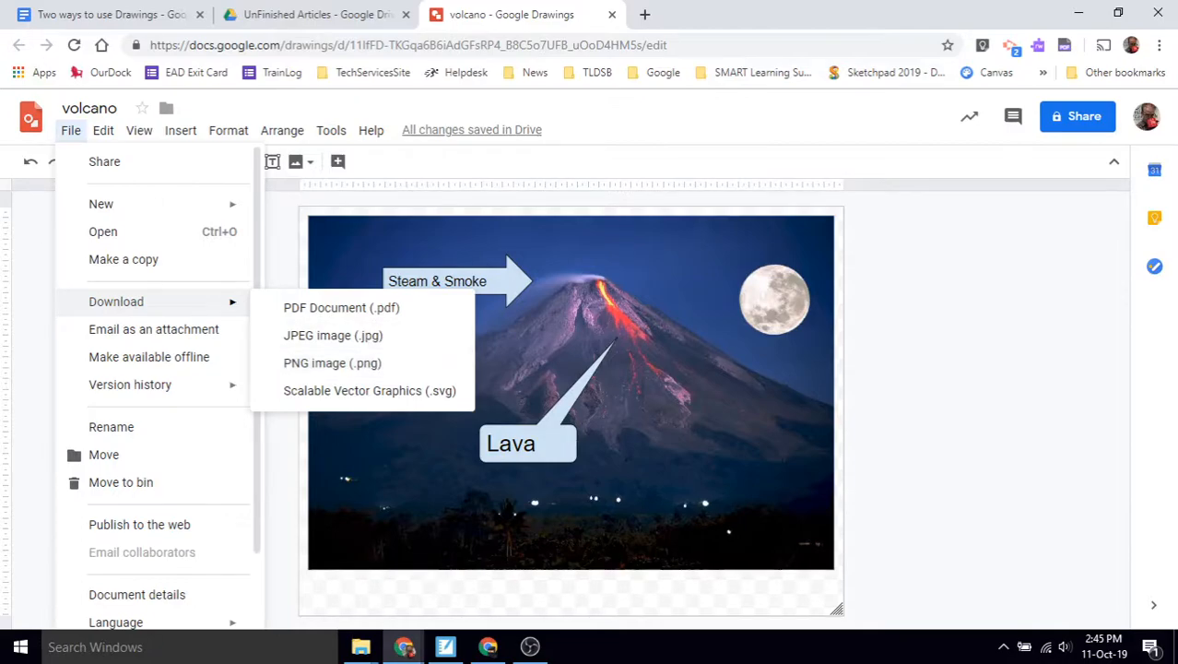
pyautogui.click(1151, 348)
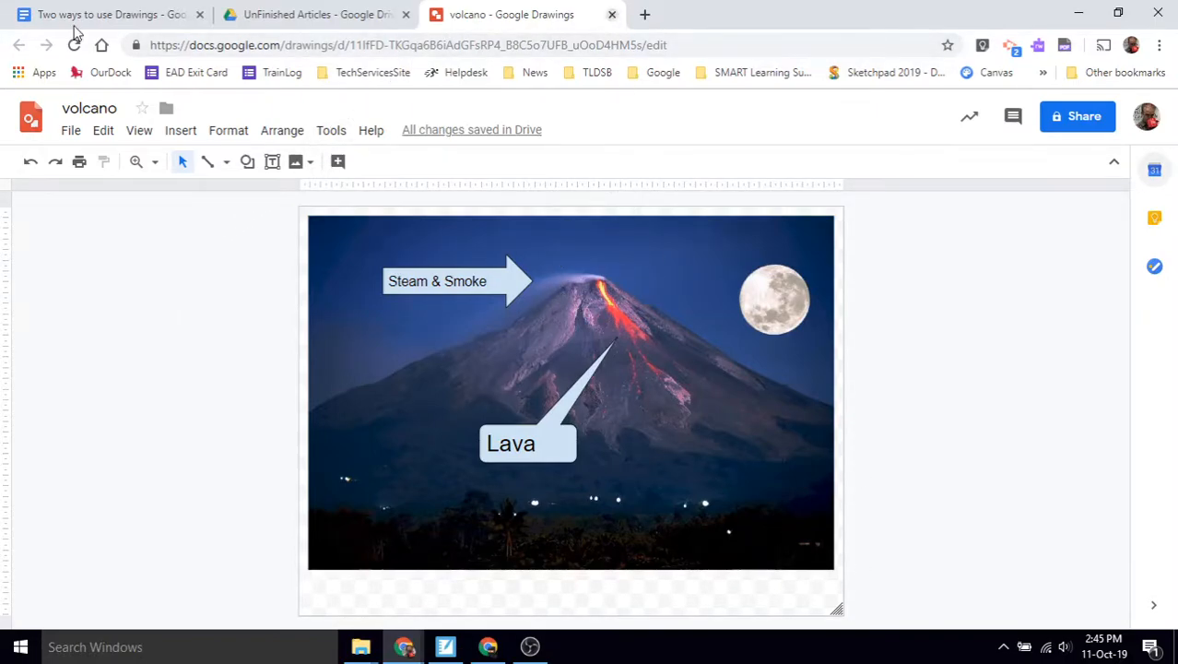
# Close the volcano drawing, switch to the "Two ways to use Drawings" document in Google Docs and reload it.
pyautogui.hotkey('ctrl', 'w')
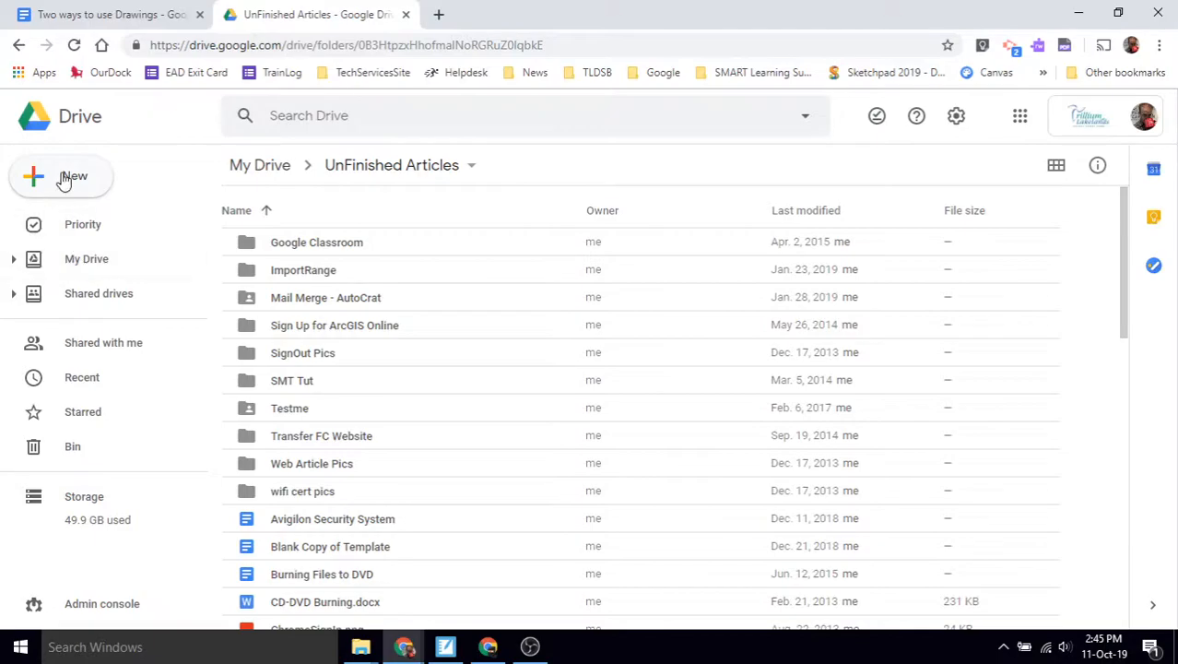
pyautogui.click(75, 24)
pyautogui.click(75, 46)
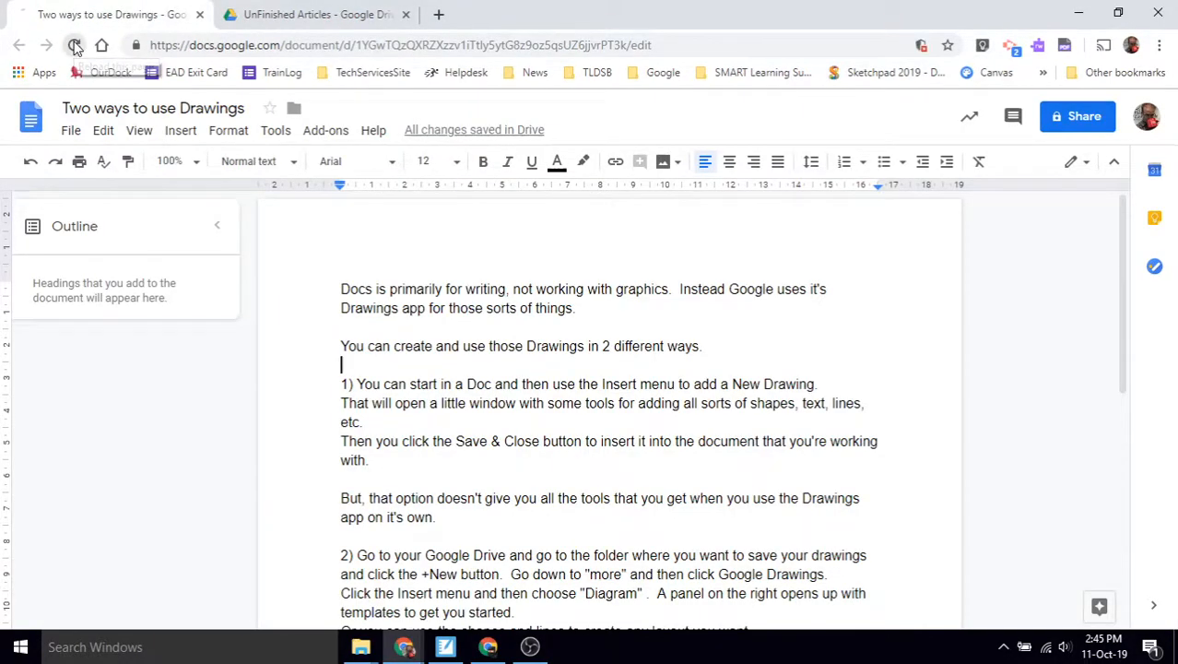
# Insert the "volcano" drawing from Drive into the document, keeping it linked to its source.
pyautogui.click(181, 130)
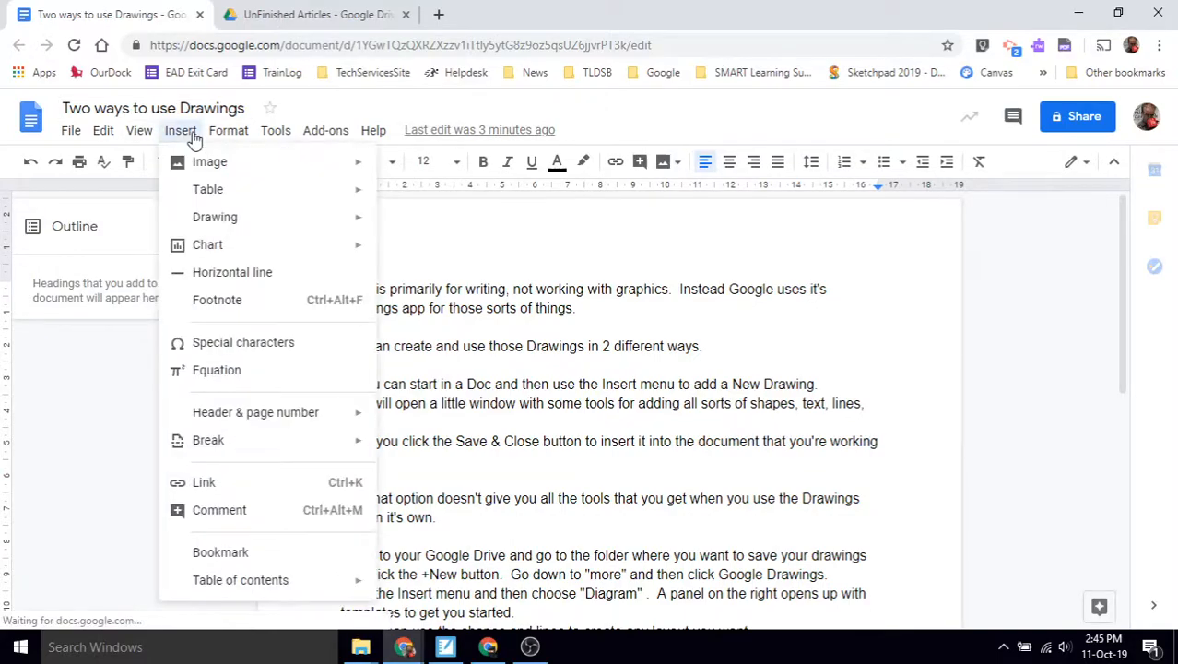
pyautogui.moveTo(211, 222)
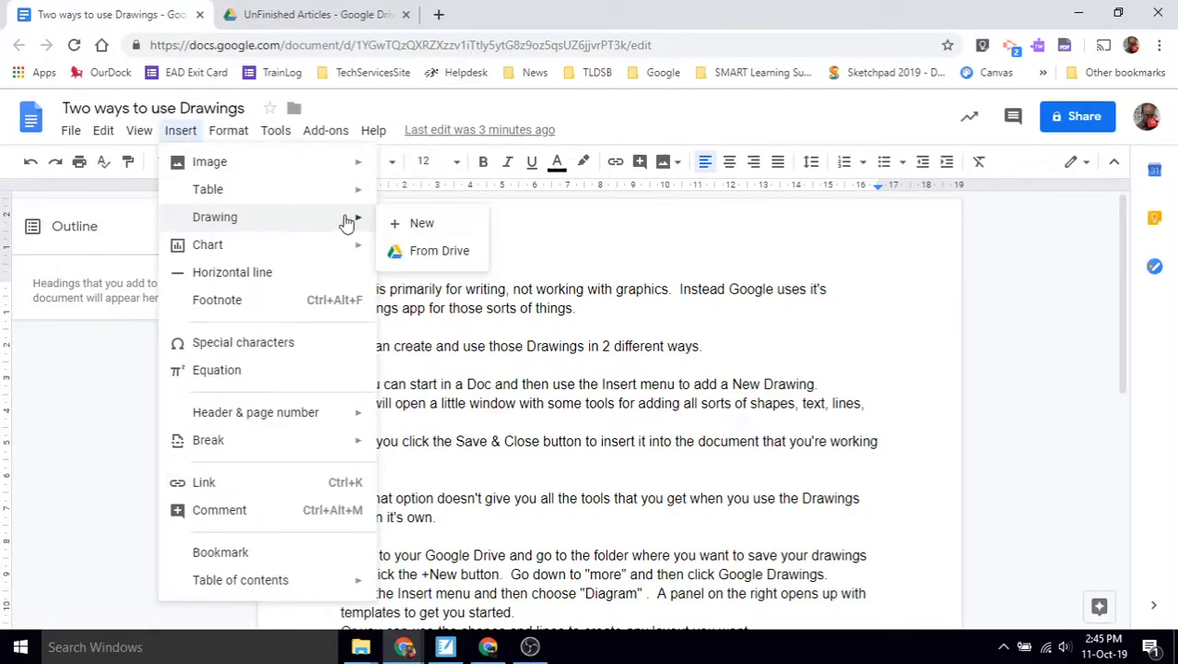
pyautogui.click(415, 254)
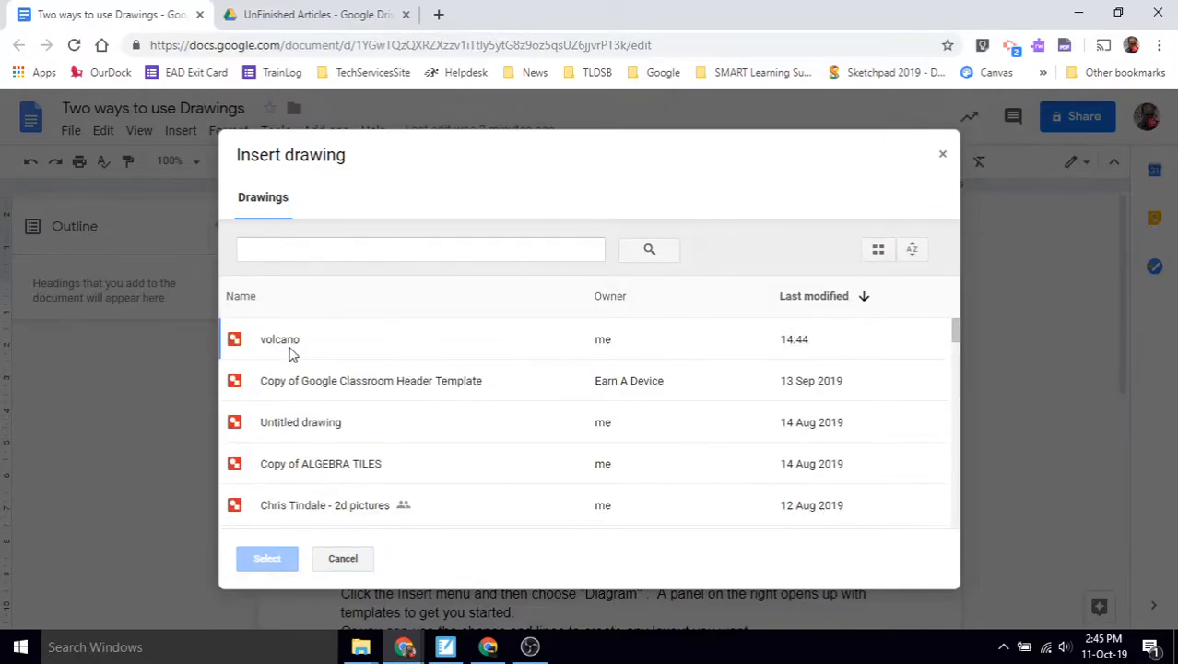
pyautogui.click(293, 354)
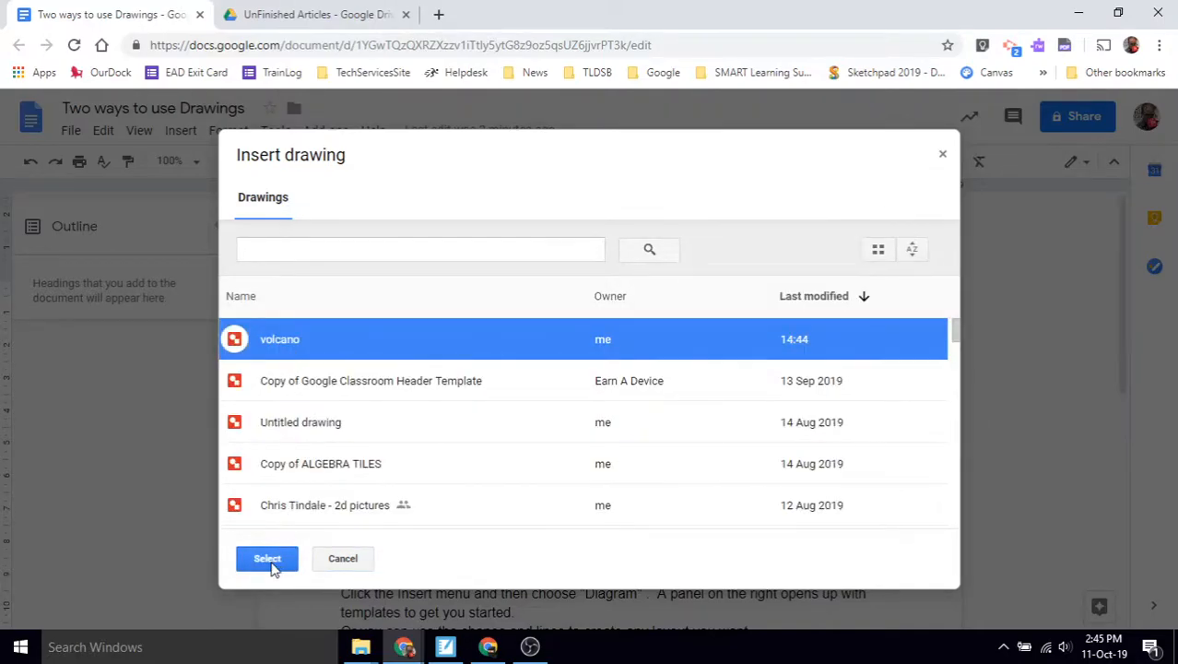
pyautogui.click(274, 562)
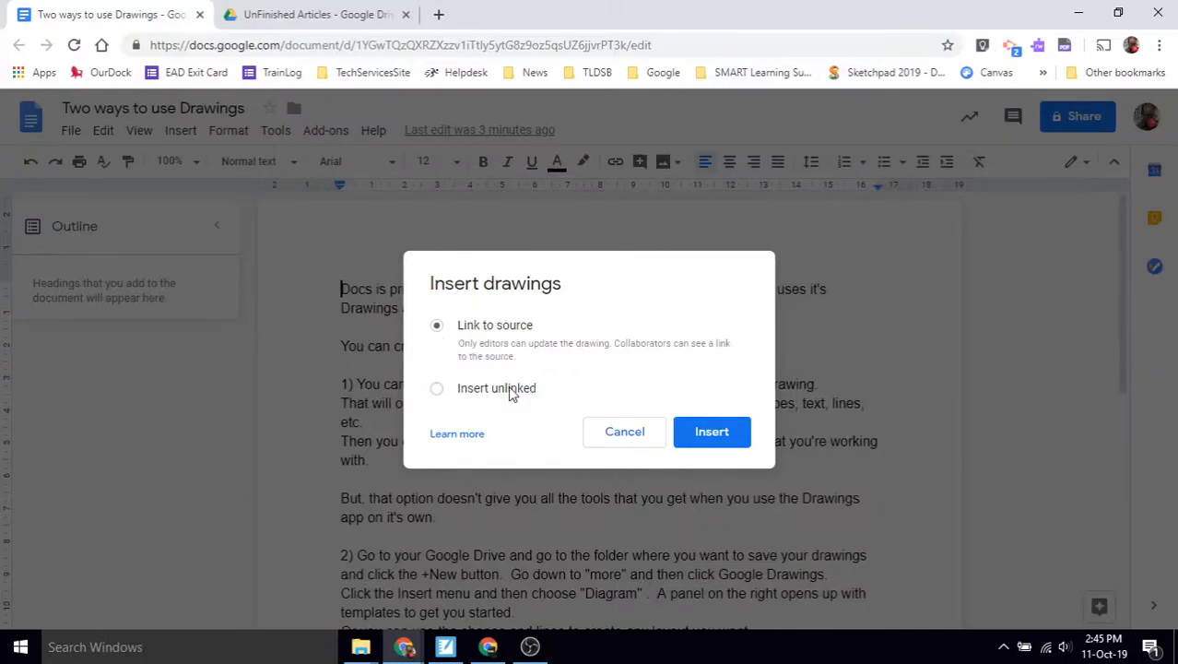
pyautogui.click(698, 429)
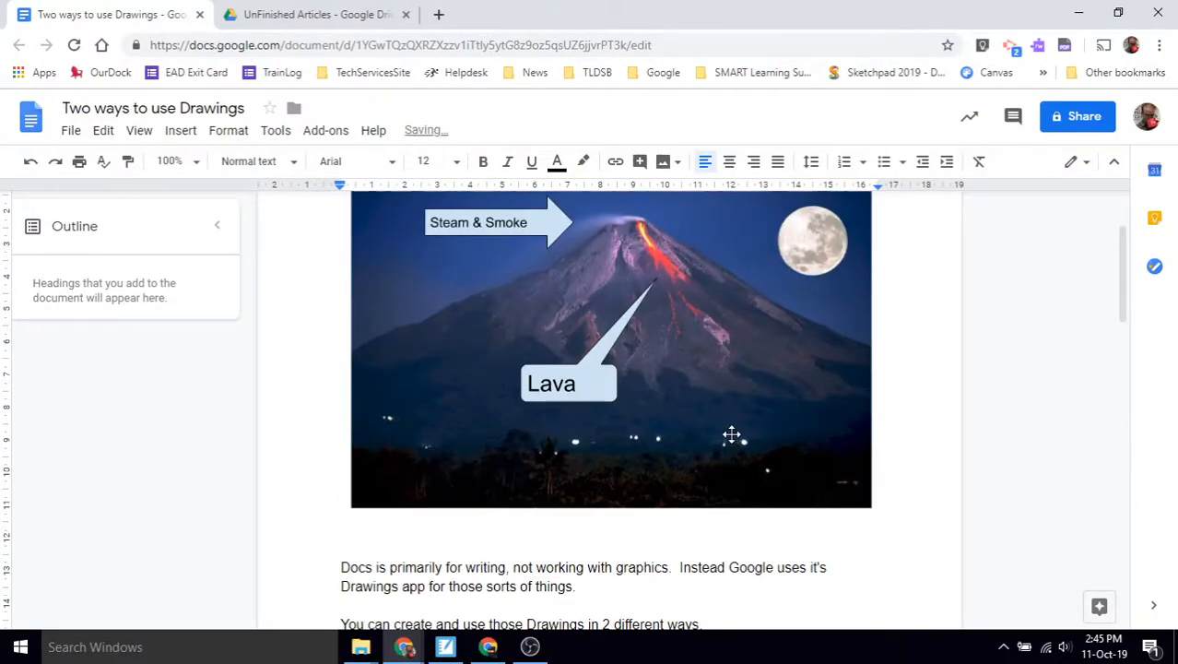
# Select the inserted volcano drawing and open its linked source.
pyautogui.scroll(-3, 946, 476)
pyautogui.scroll(3, 946, 480)
pyautogui.scroll(2, 946, 479)
pyautogui.scroll(-3, 946, 479)
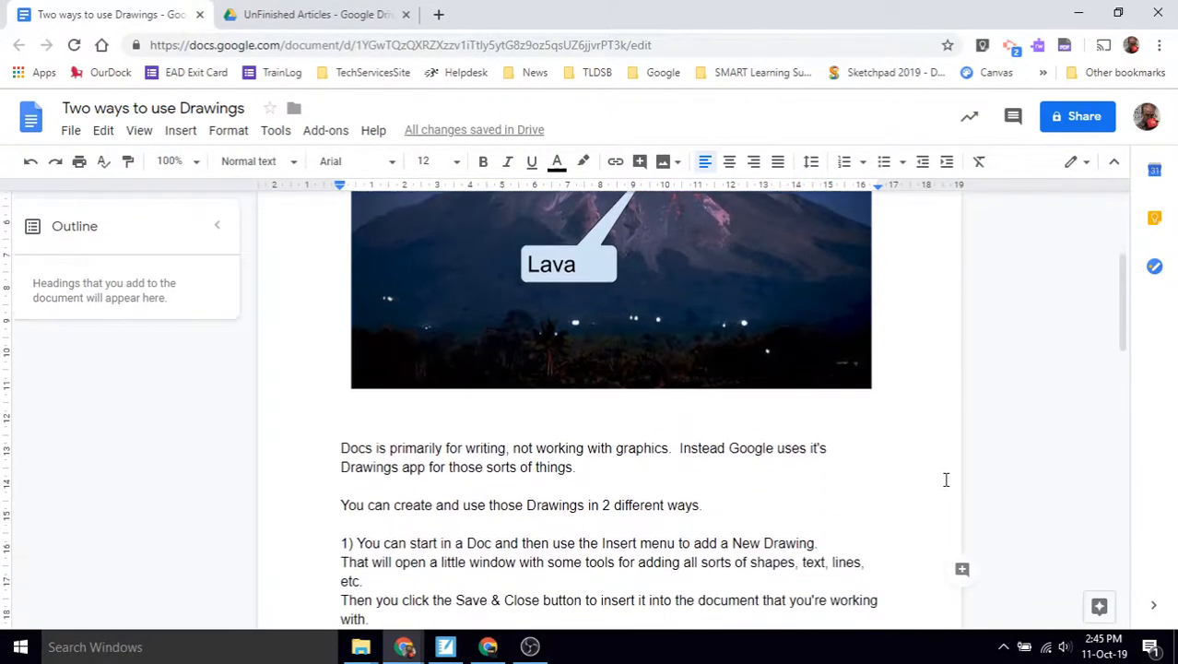
pyautogui.scroll(2, 944, 465)
pyautogui.click(675, 495)
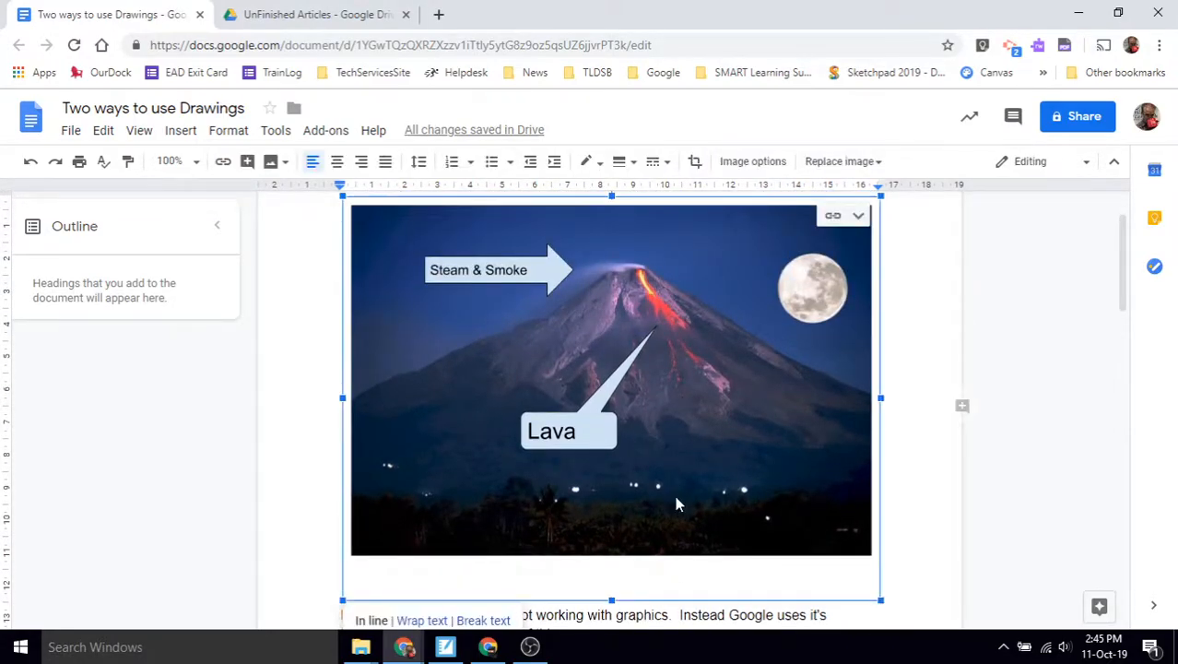
pyautogui.scroll(-1, 674, 571)
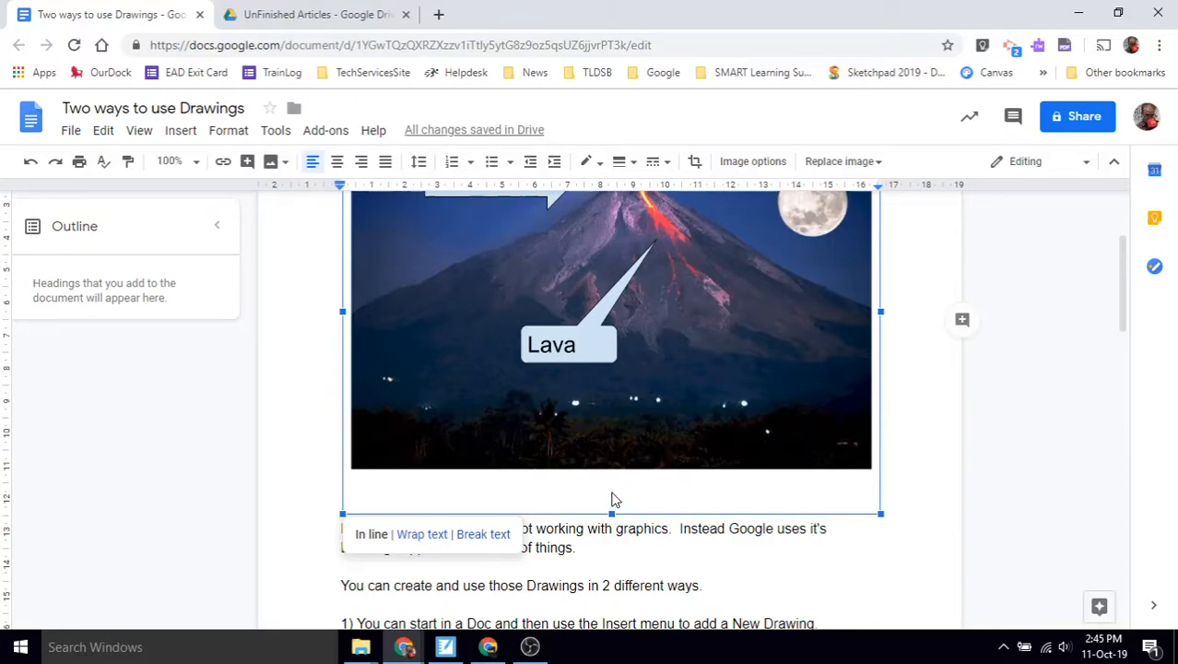
pyautogui.scroll(2, 707, 351)
pyautogui.scroll(-1, 710, 355)
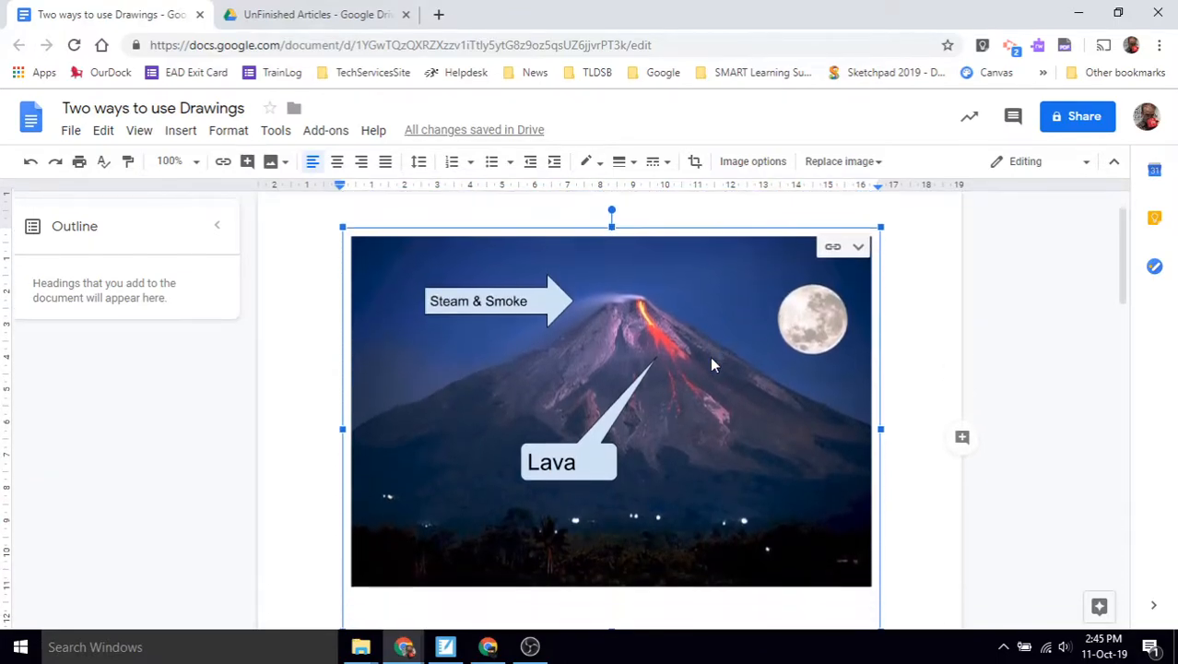
pyautogui.click(858, 246)
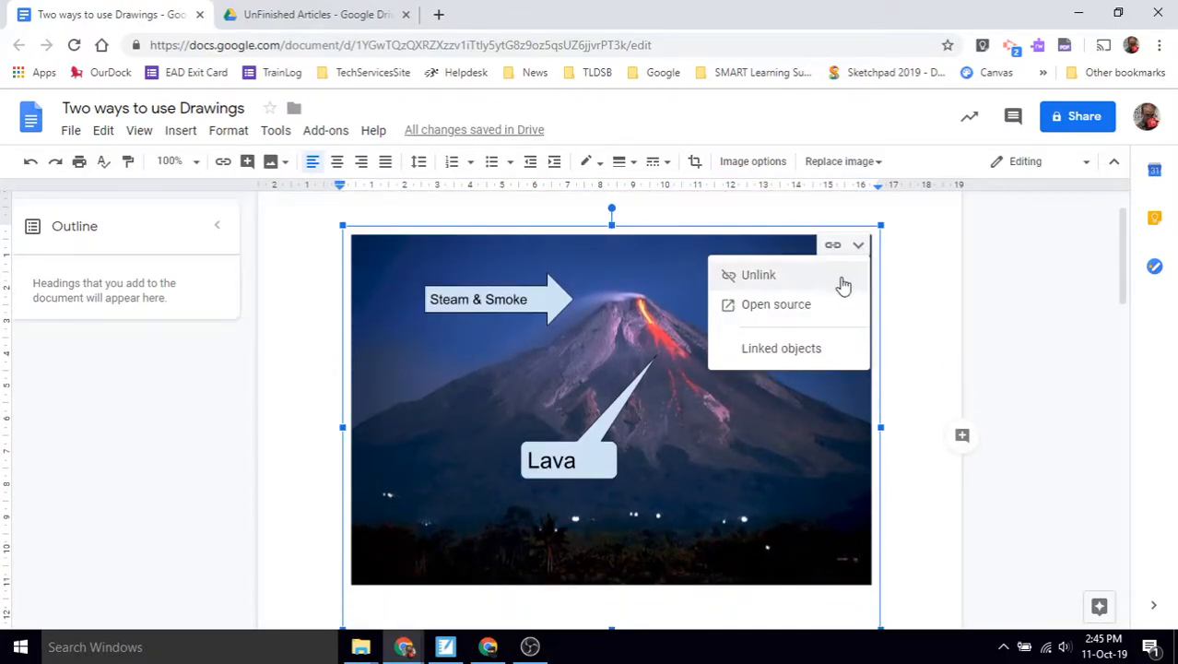
pyautogui.click(754, 308)
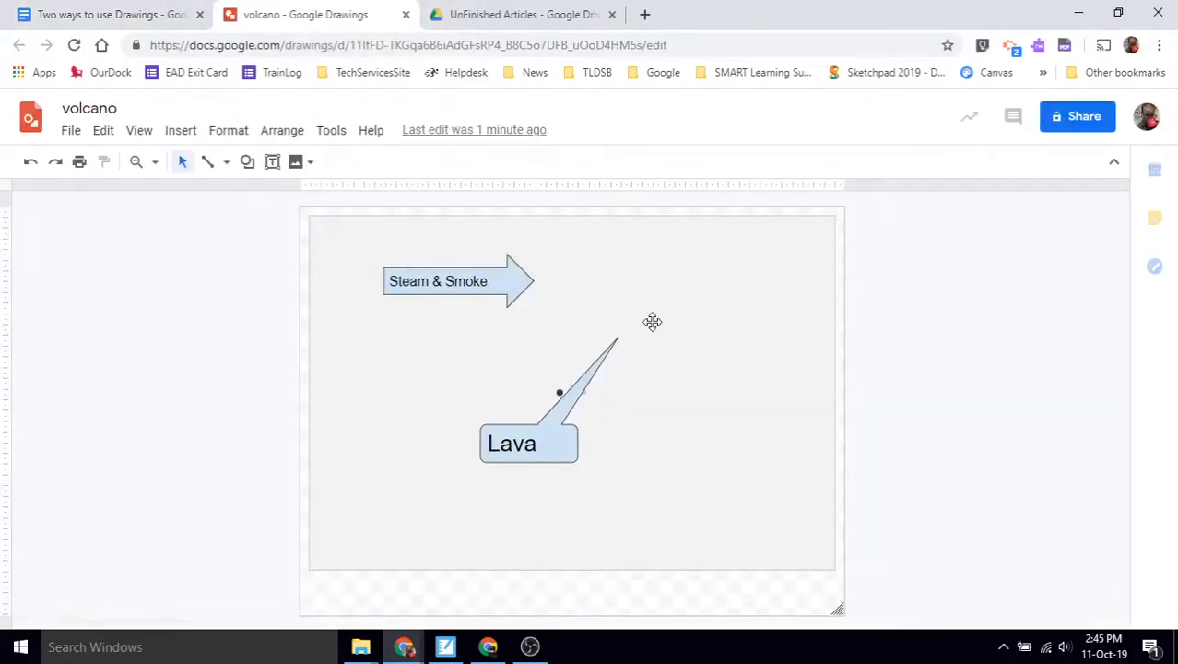
# Crop the volcano photo's lower part to just below the "Lava" callout and shrink the canvas to the cropped height.
pyautogui.click(760, 488)
pyautogui.doubleClick(759, 489)
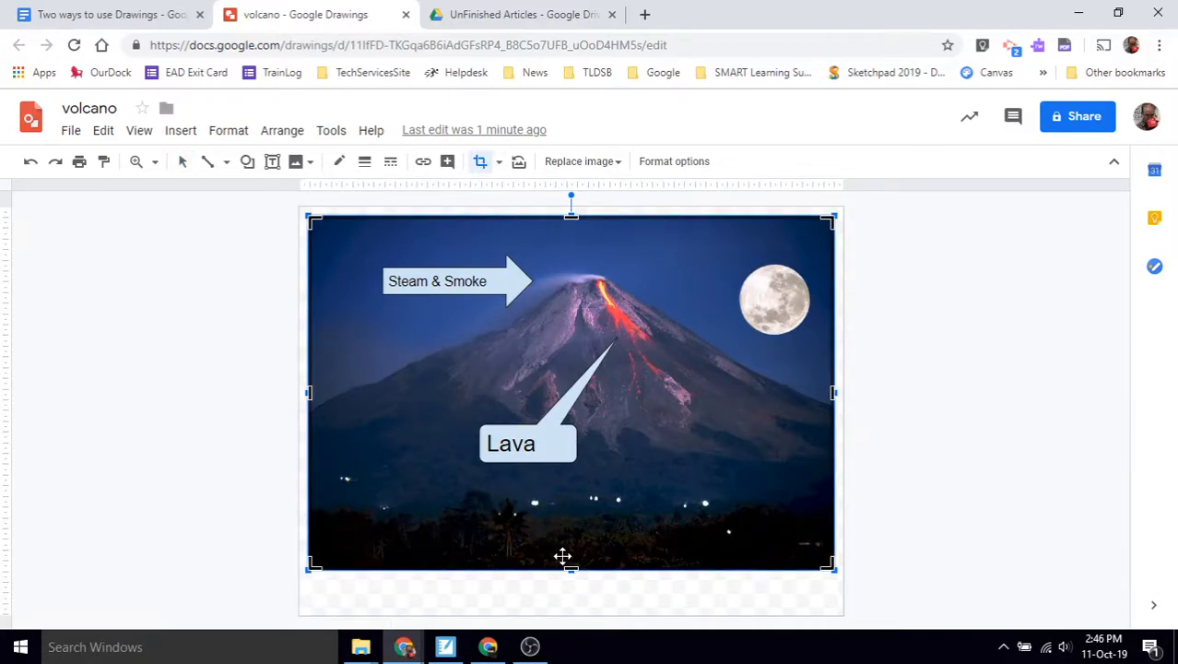
pyautogui.moveTo(570, 566); pyautogui.dragTo(571, 474)
pyautogui.press('Return')
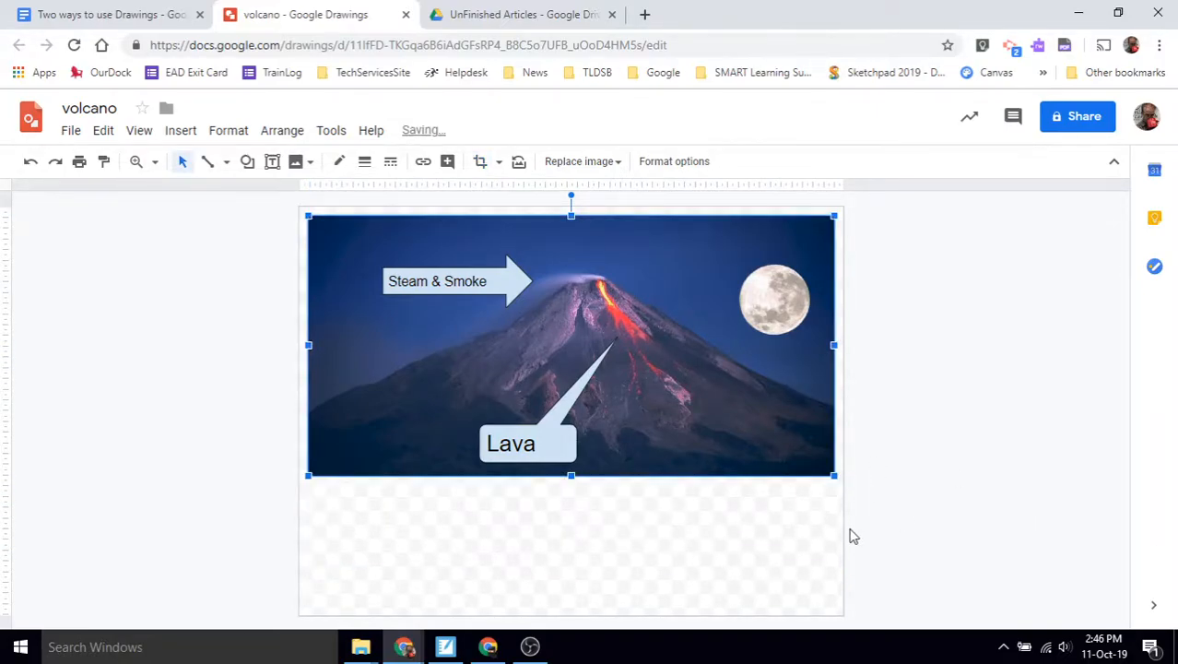
pyautogui.click(839, 572)
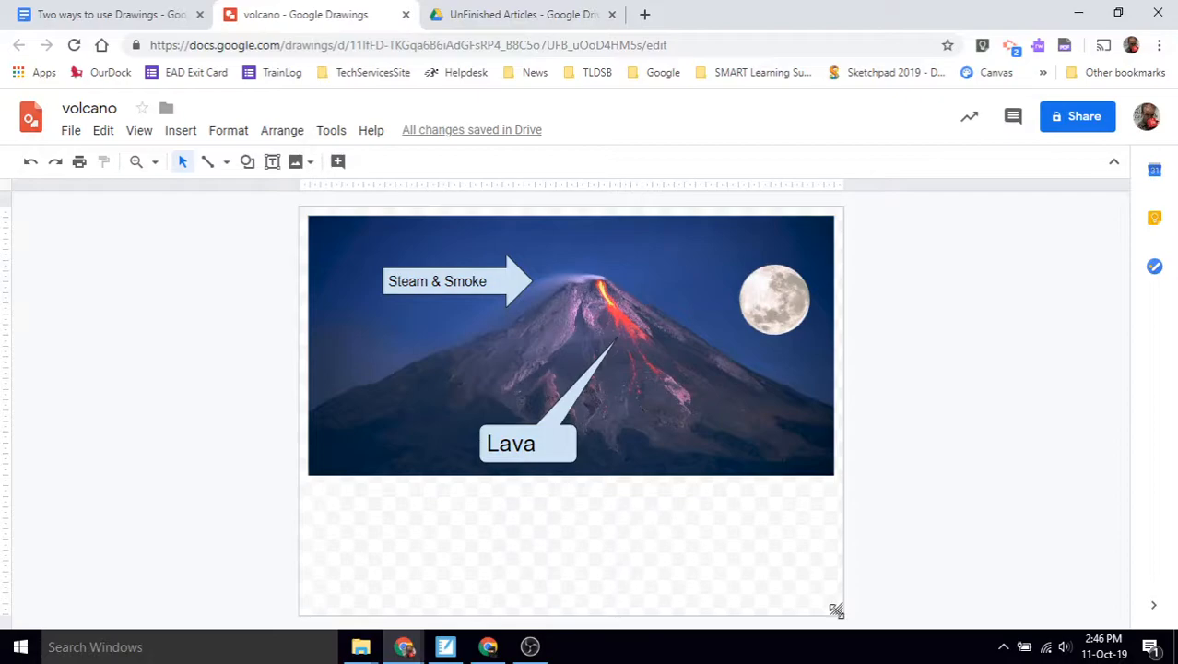
pyautogui.moveTo(835, 607); pyautogui.dragTo(837, 474)
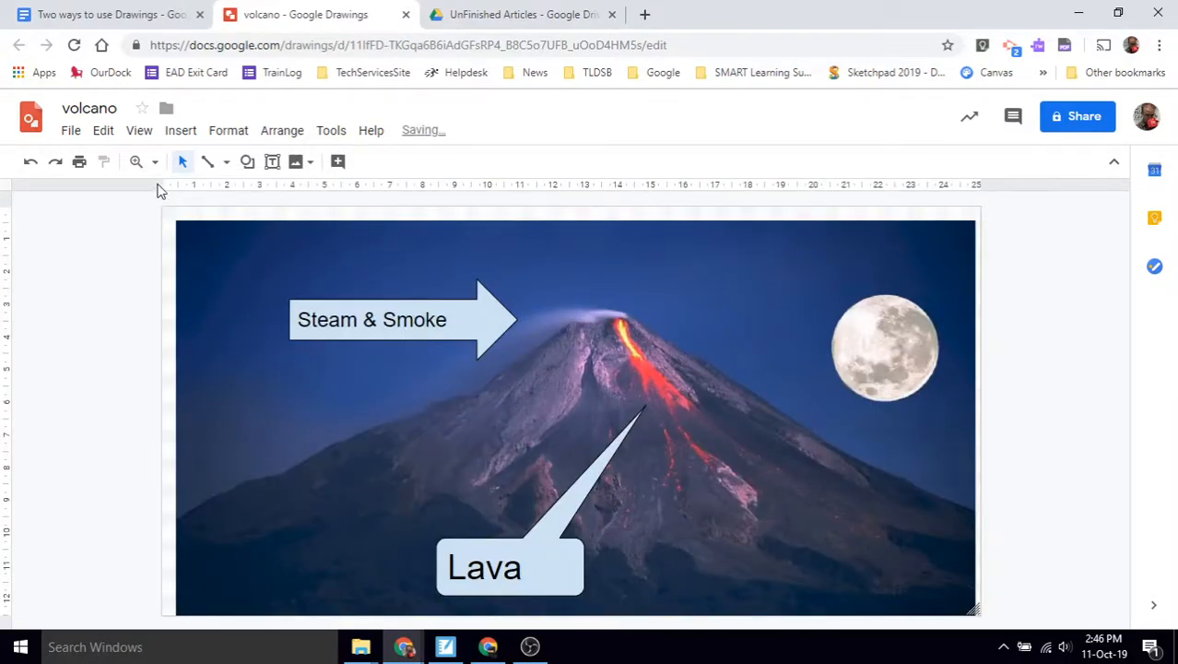
# Return to the "Two ways to use Drawings" document, update the linked volcano drawing and deselect it.
pyautogui.click(129, 11)
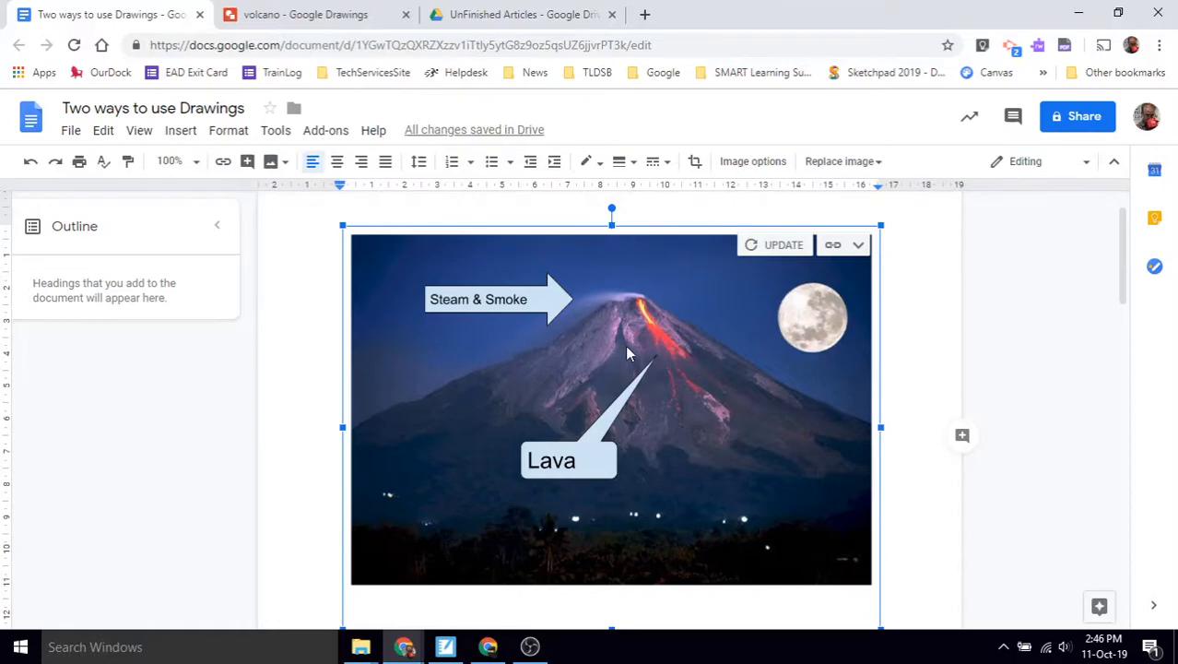
pyautogui.click(771, 249)
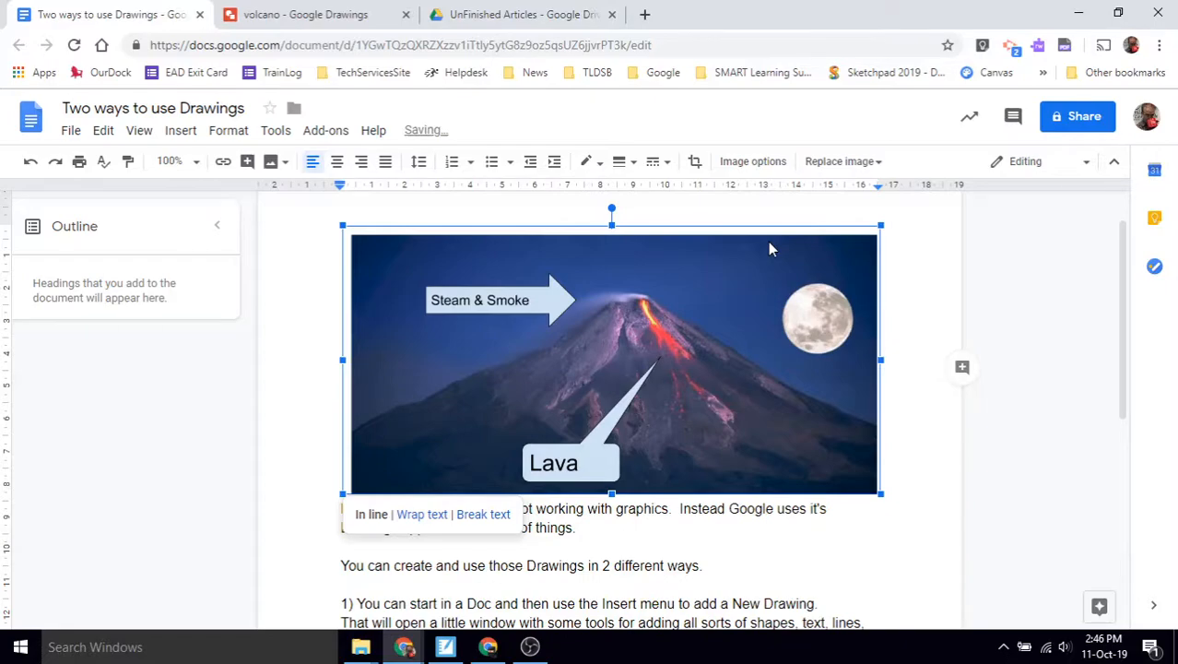
pyautogui.click(608, 531)
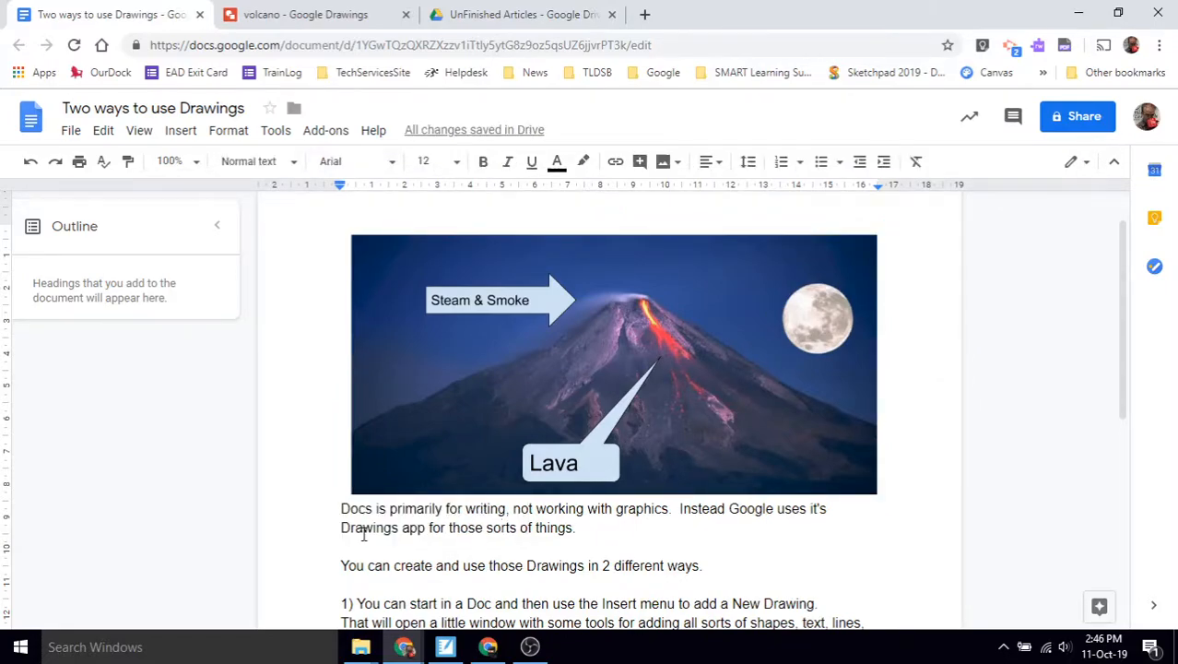
# Start a new embedded drawing on the blank line just above item 2 of the document.
pyautogui.scroll(-2, 455, 332)
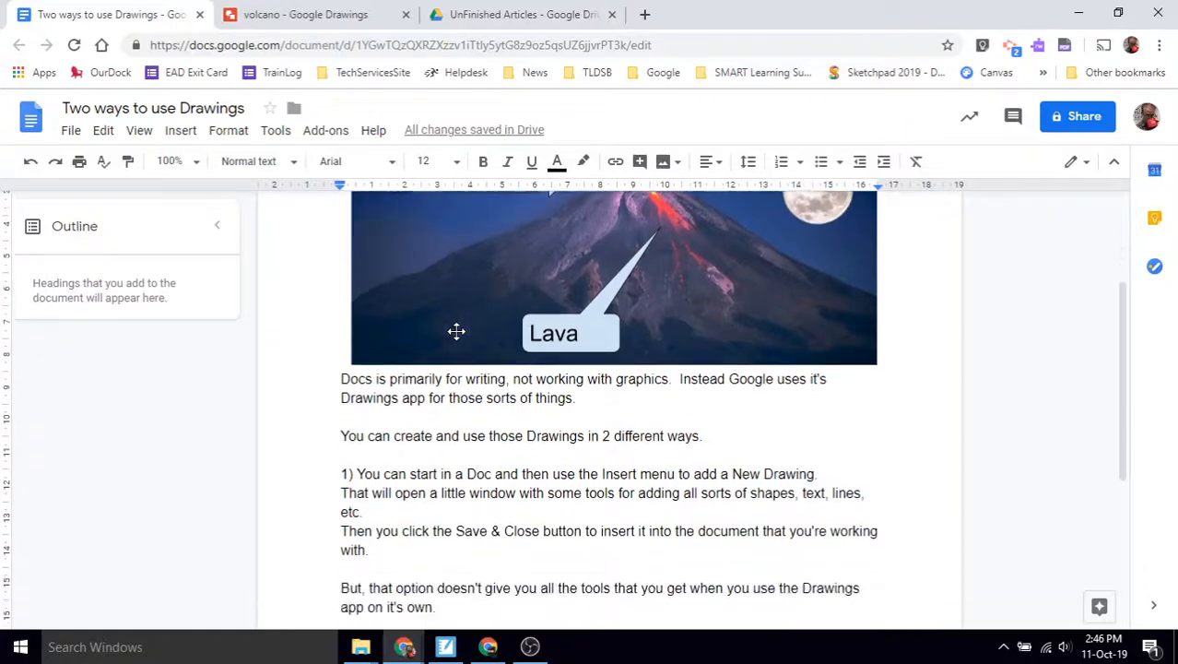
pyautogui.scroll(-1, 365, 475)
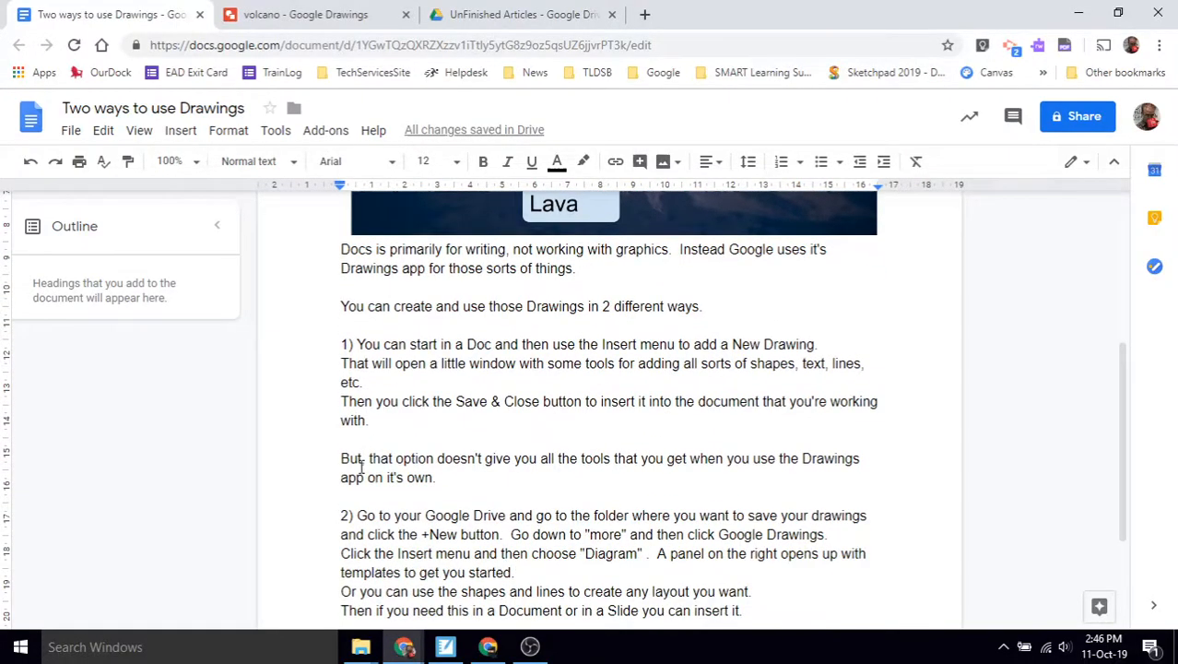
pyautogui.click(371, 498)
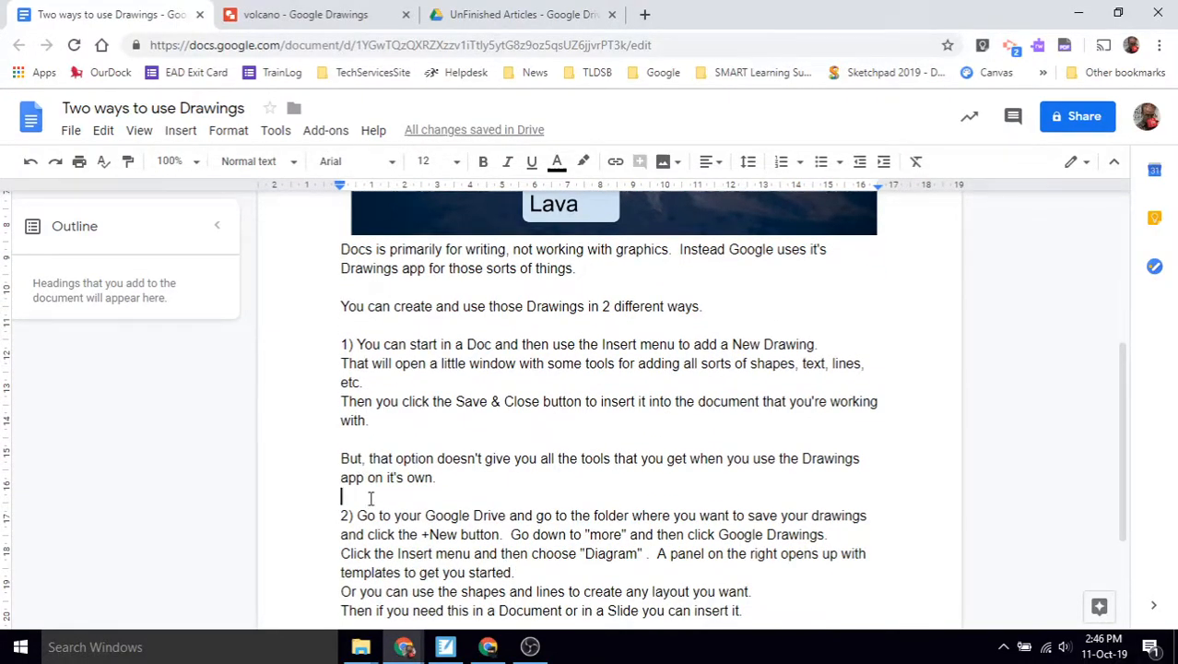
pyautogui.click(173, 137)
pyautogui.moveTo(313, 219)
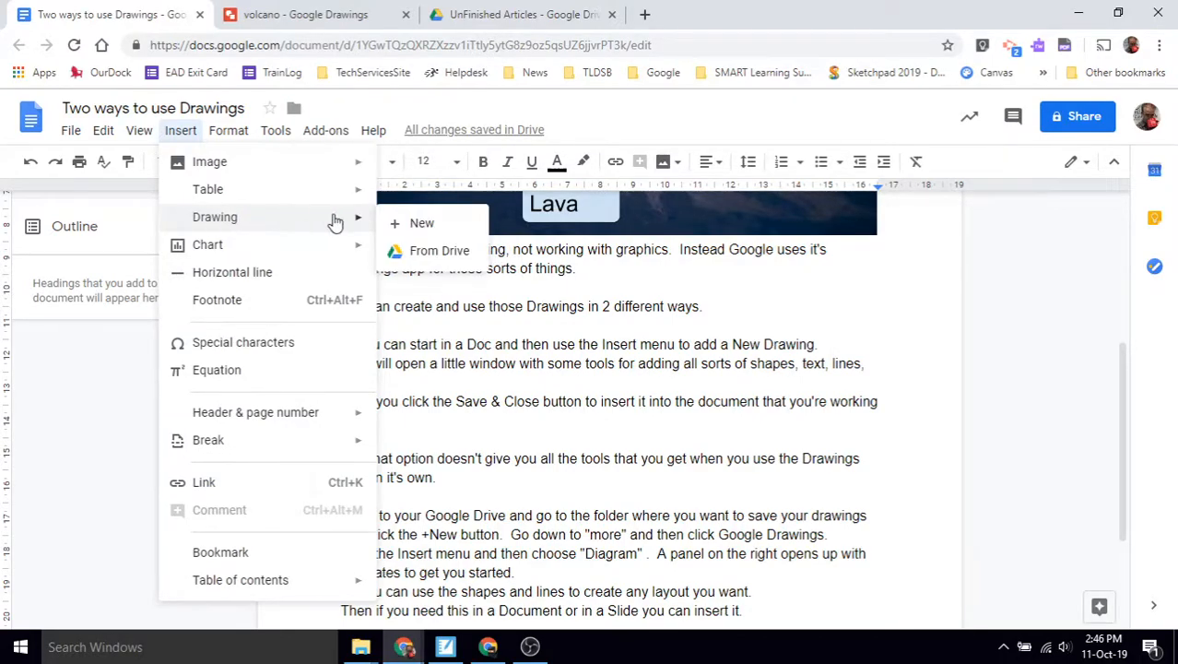
pyautogui.click(420, 224)
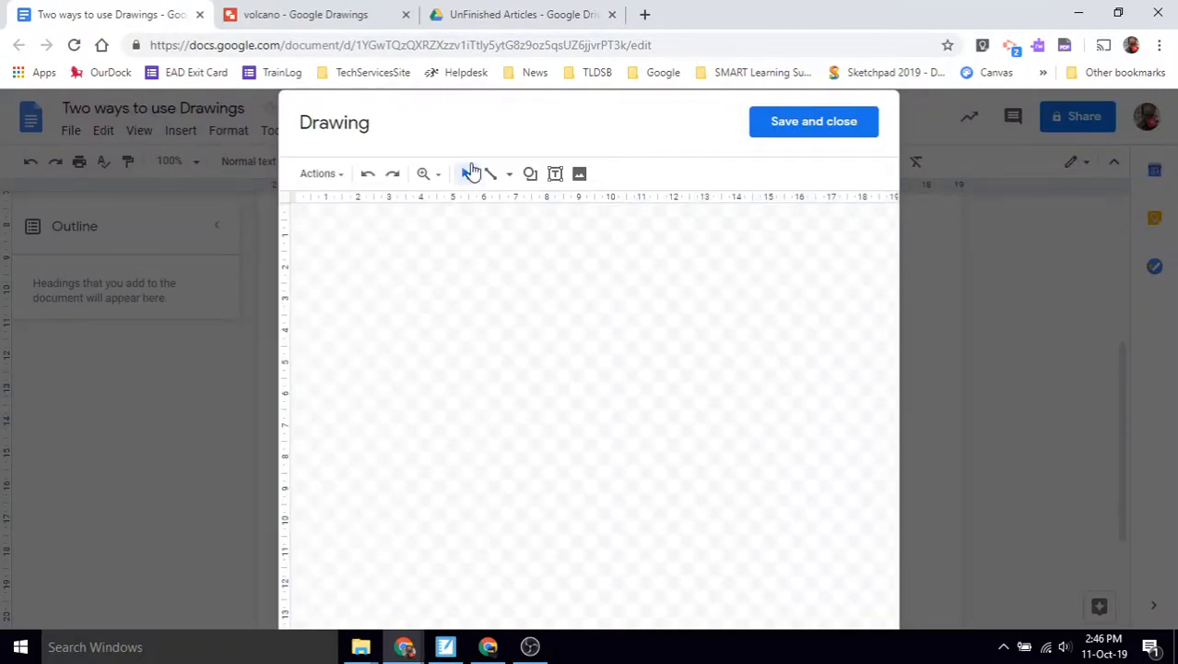
# Look over the shape, image and line options available in the embedded drawing window.
pyautogui.click(533, 176)
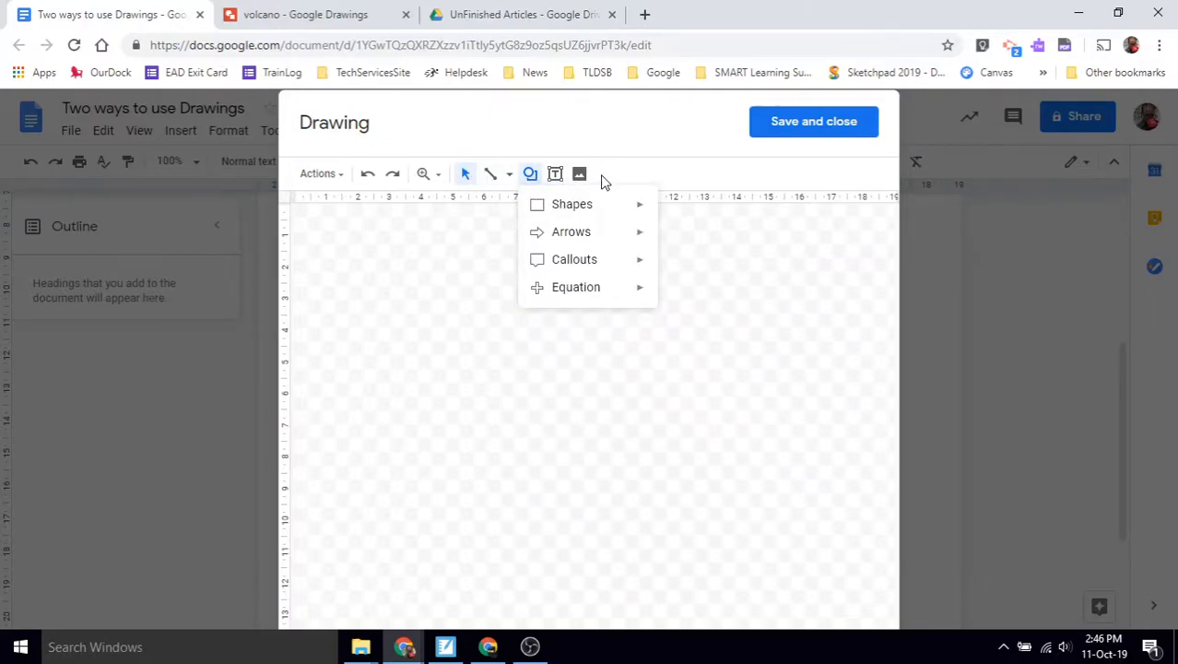
pyautogui.click(579, 173)
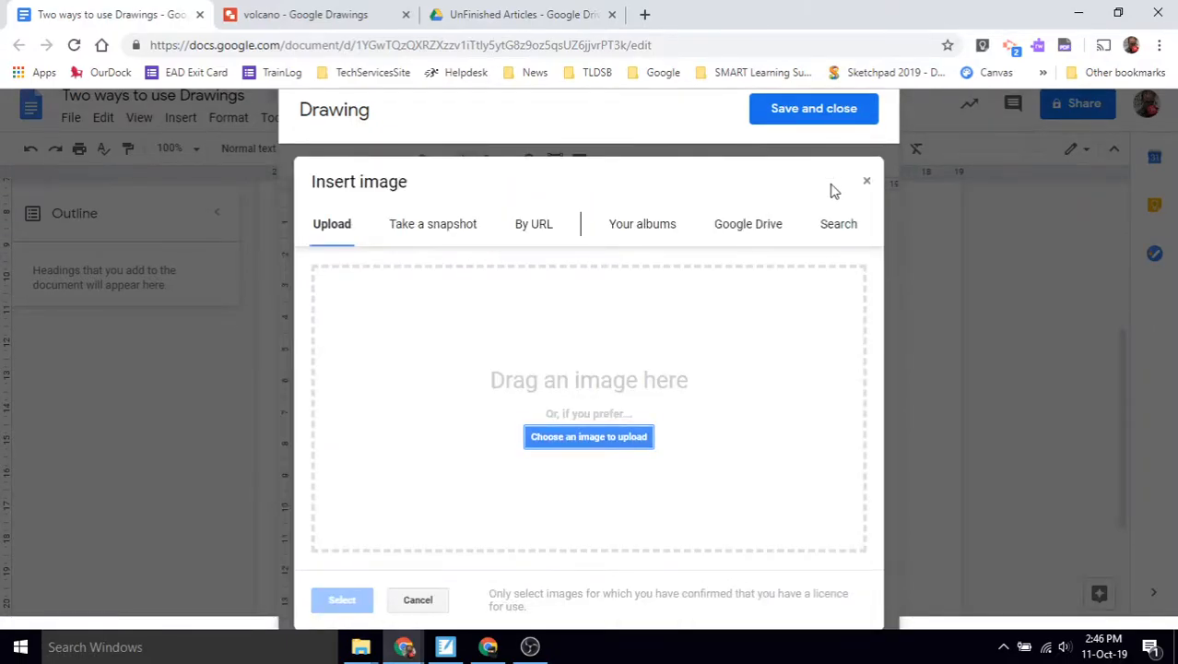
pyautogui.click(864, 176)
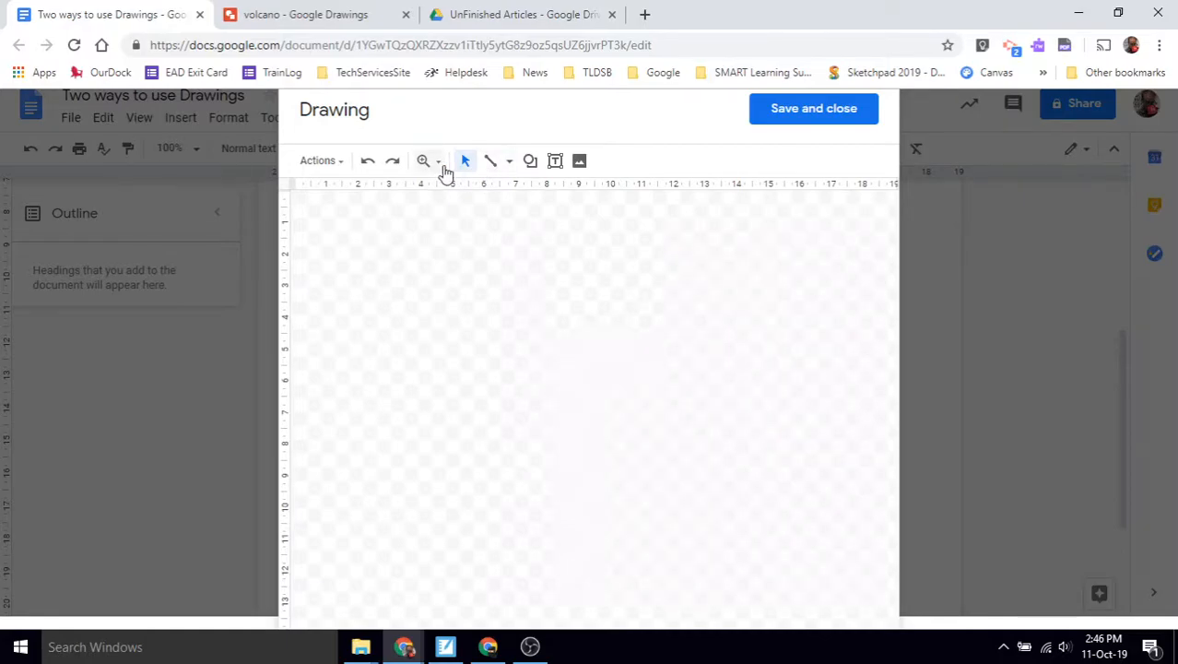
pyautogui.click(509, 163)
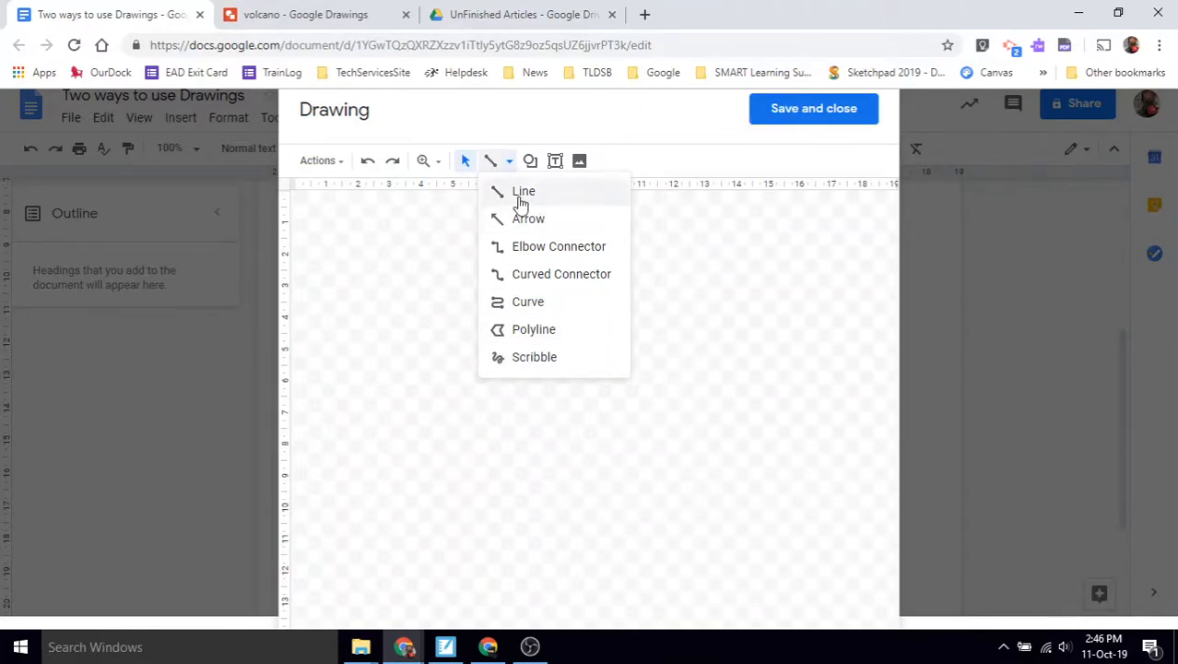
# Draw a right block arrow, rotate it to point upwards, and save the drawing into the document.
pyautogui.click(530, 161)
pyautogui.moveTo(544, 217)
pyautogui.moveTo(427, 244); pyautogui.dragTo(682, 401)
pyautogui.click(539, 169)
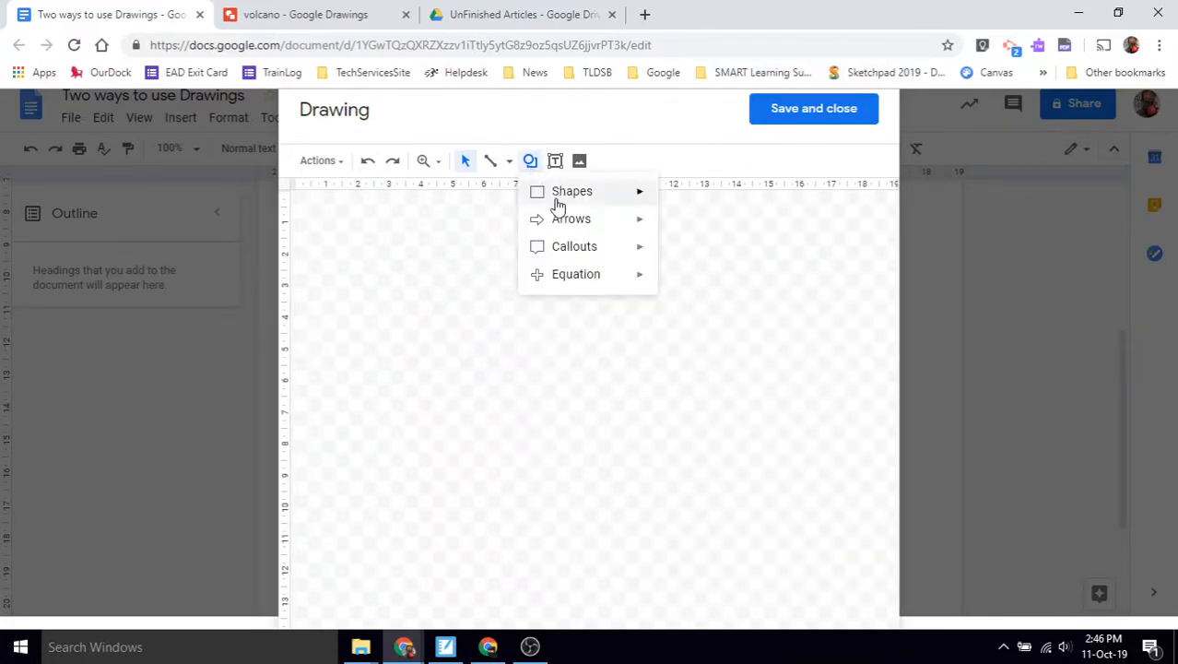
pyautogui.moveTo(545, 218)
pyautogui.click(680, 229)
pyautogui.moveTo(487, 269); pyautogui.dragTo(623, 359)
pyautogui.moveTo(552, 247); pyautogui.dragTo(490, 311)
pyautogui.click(834, 117)
# Move the in-line arrow drawing into item 2, right after the words "Go down to".
pyautogui.scroll(-3, 408, 355)
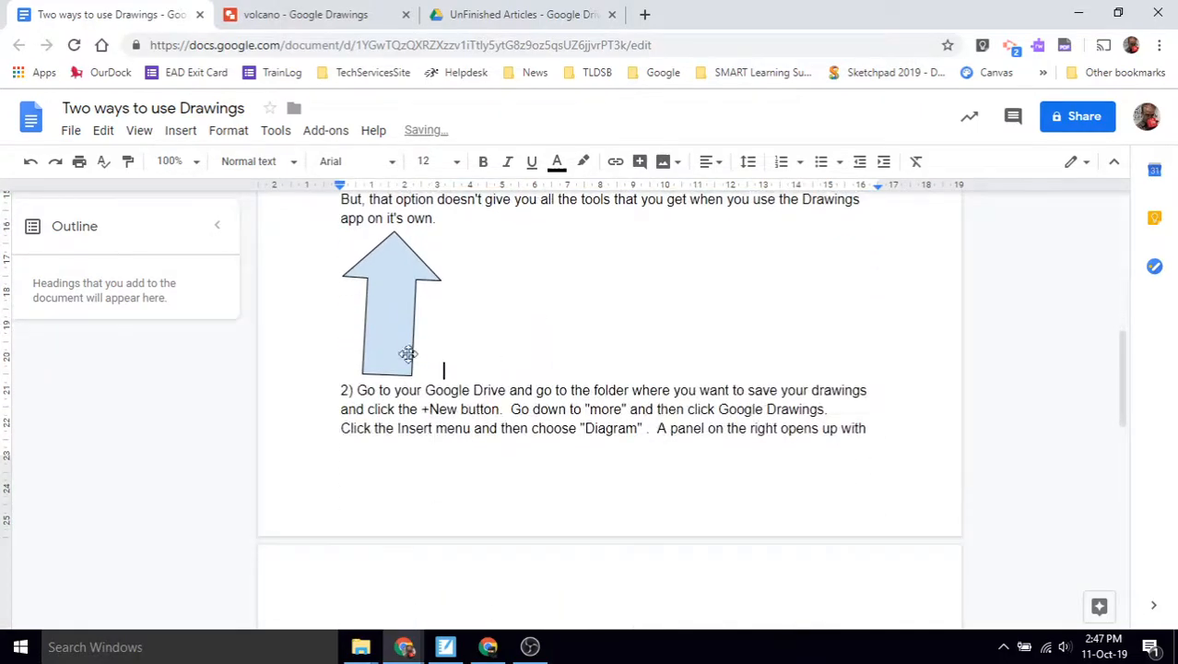
pyautogui.click(402, 336)
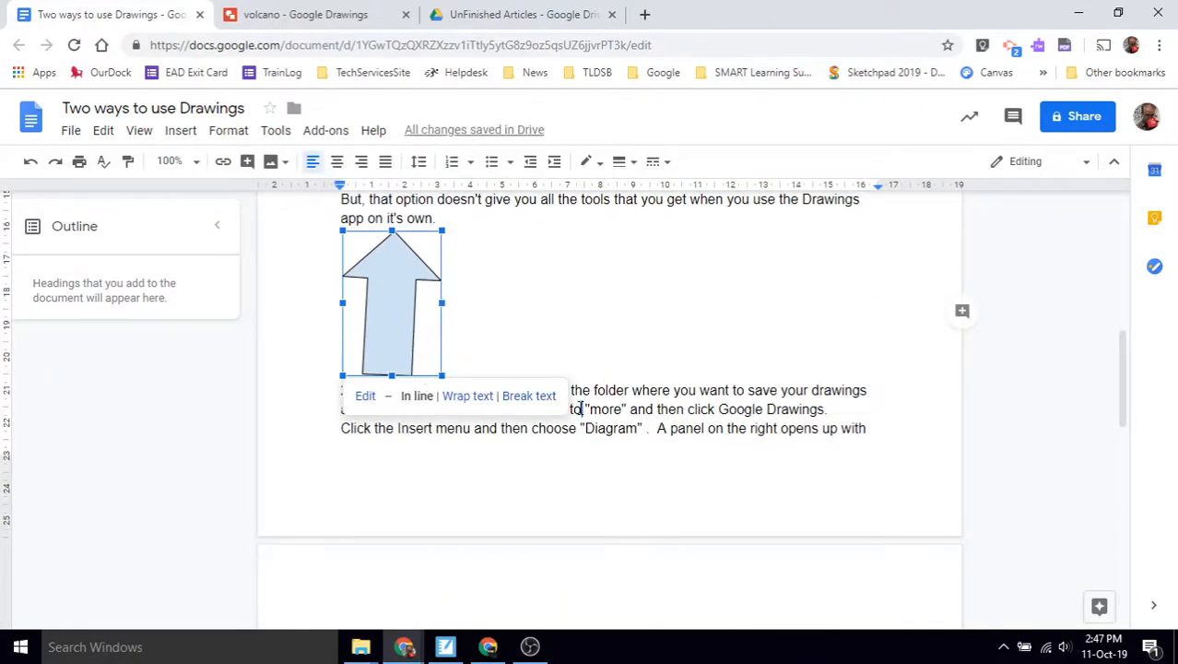
pyautogui.moveTo(581, 409); pyautogui.dragTo(582, 414)
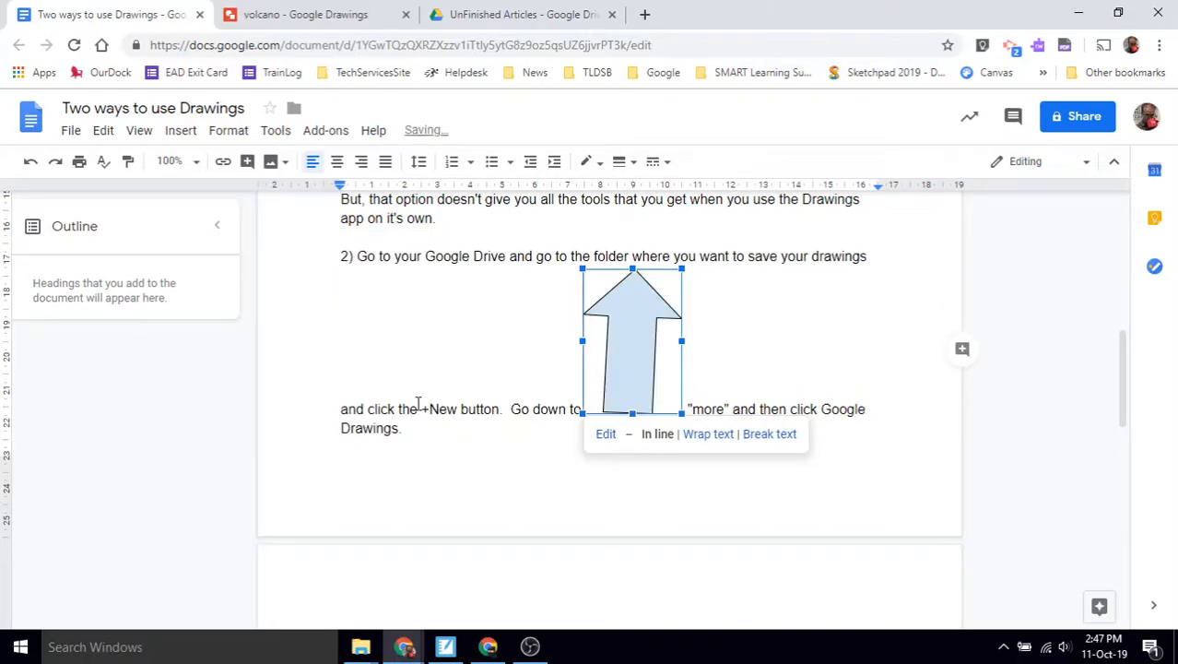
# Set the arrow drawing to wrap text and move it up among the opening paragraphs below the volcano picture.
pyautogui.click(715, 434)
pyautogui.moveTo(652, 435)
pyautogui.mouseDown()
pyautogui.moveTo(632, 416)
pyautogui.moveTo(622, 341)
pyautogui.moveTo(581, 337)
pyautogui.moveTo(513, 376)
pyautogui.moveTo(475, 341)
pyautogui.moveTo(426, 330)
pyautogui.moveTo(638, 331)
pyautogui.mouseUp()
pyautogui.scroll(3, 639, 353)
pyautogui.moveTo(644, 559); pyautogui.dragTo(587, 350)
pyautogui.scroll(2, 587, 350)
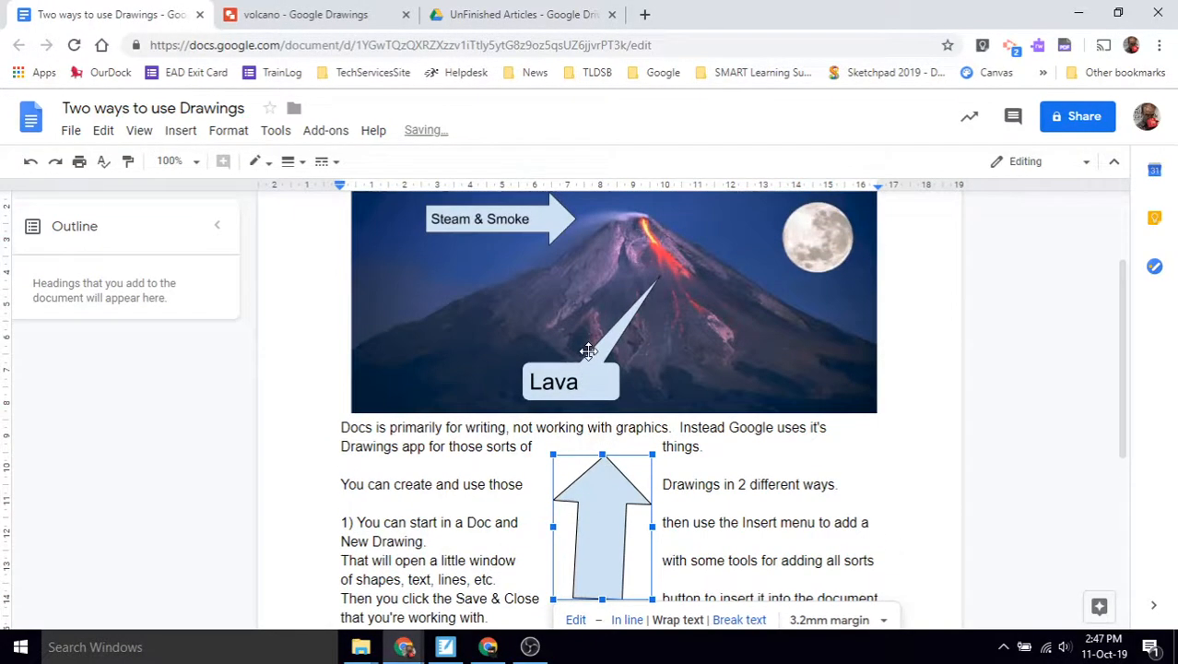
# Switch to the "volcano" drawing in Google Drawings.
pyautogui.click(325, 14)
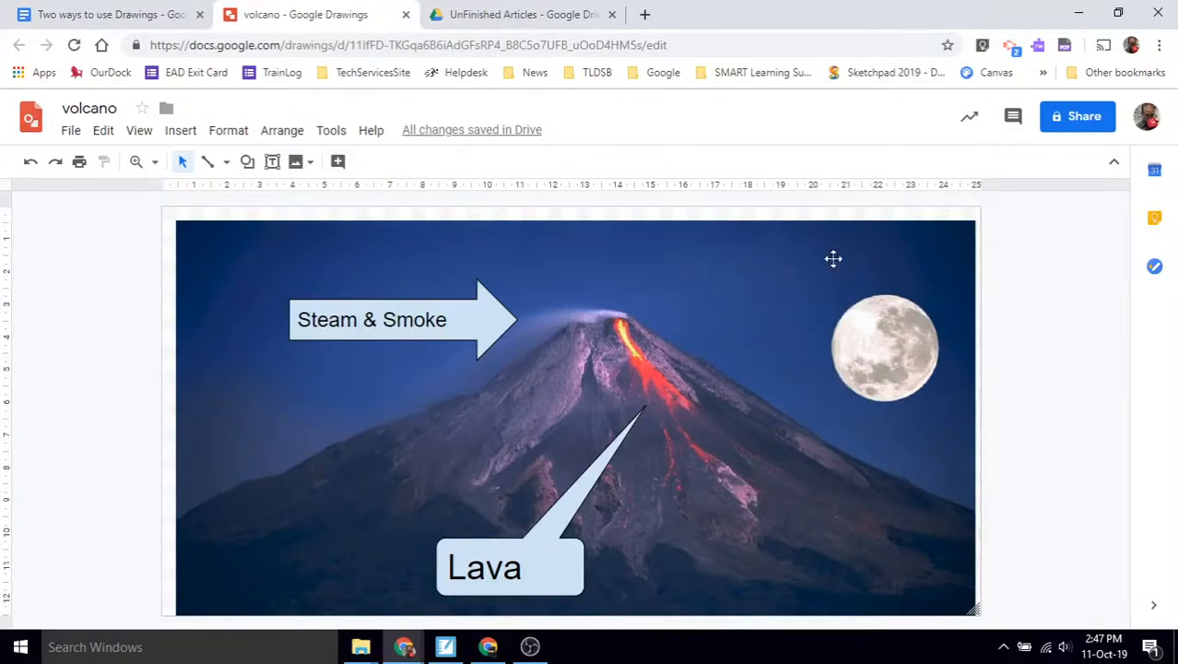